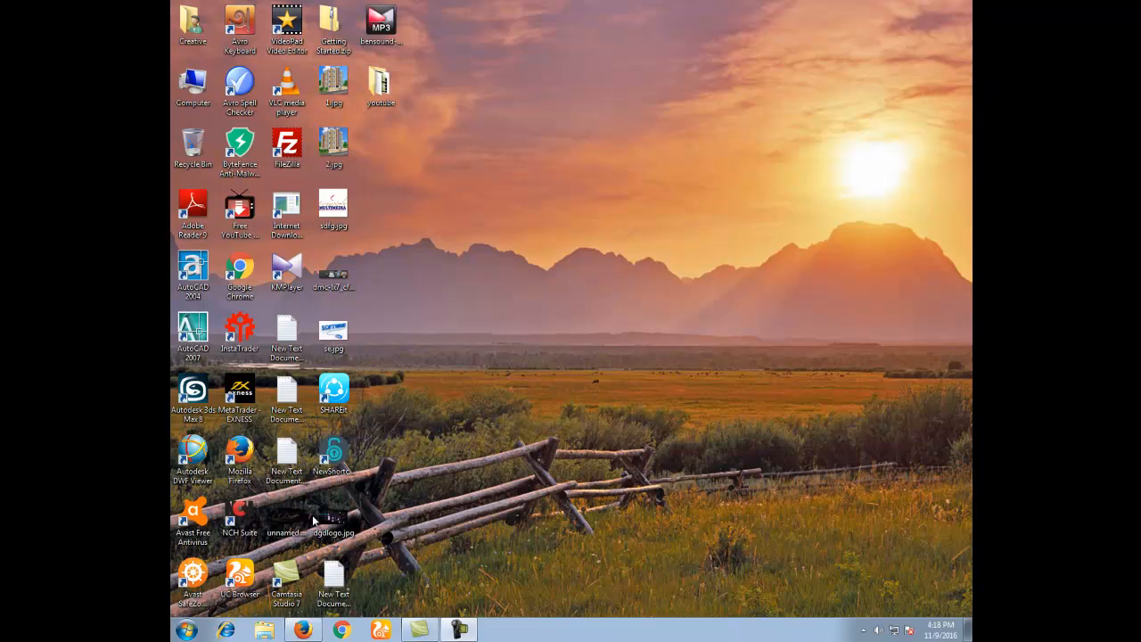
Launch Microsoft Office Word 2003 from the installed Microsoft Office programs
left_click(187, 631)
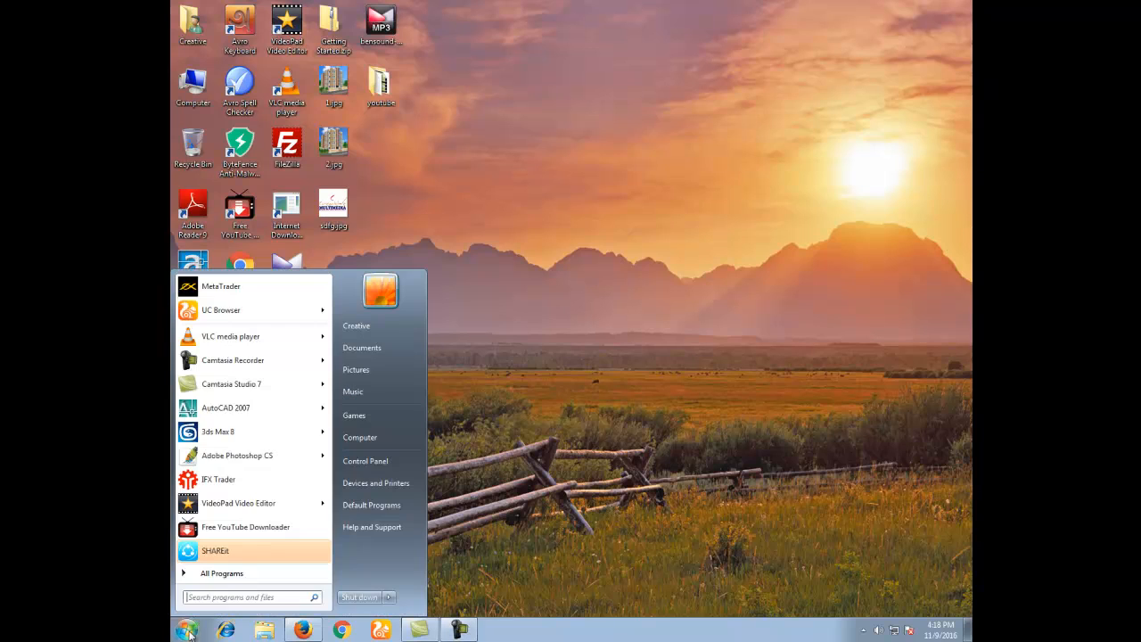
left_click(223, 575)
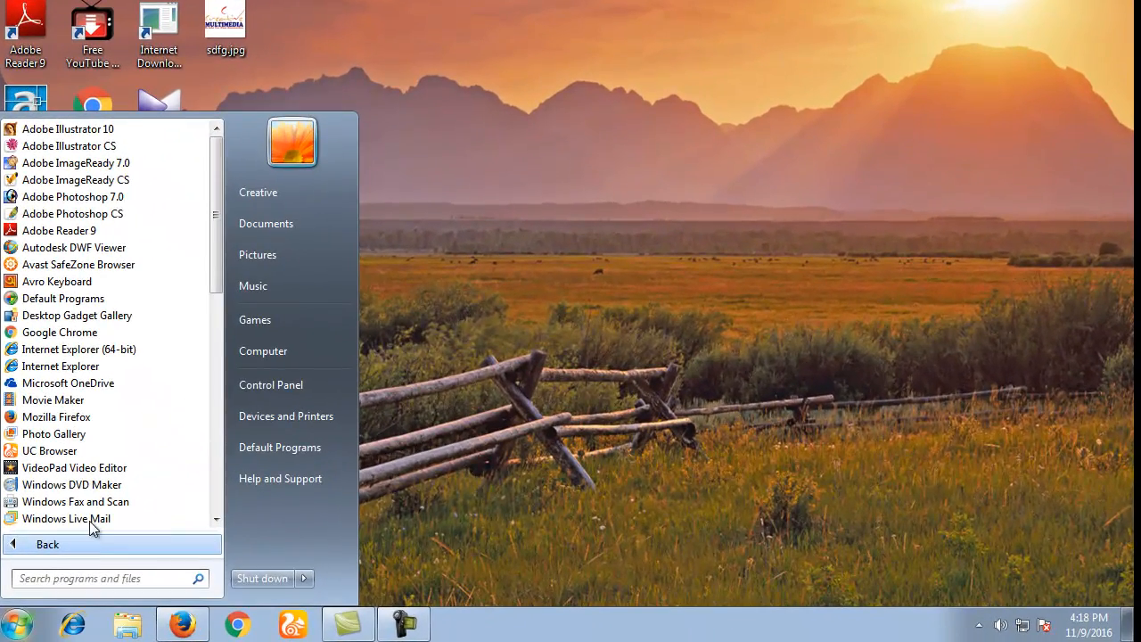
scroll(147, 316, "down", 4)
scroll(125, 374, "down", 3)
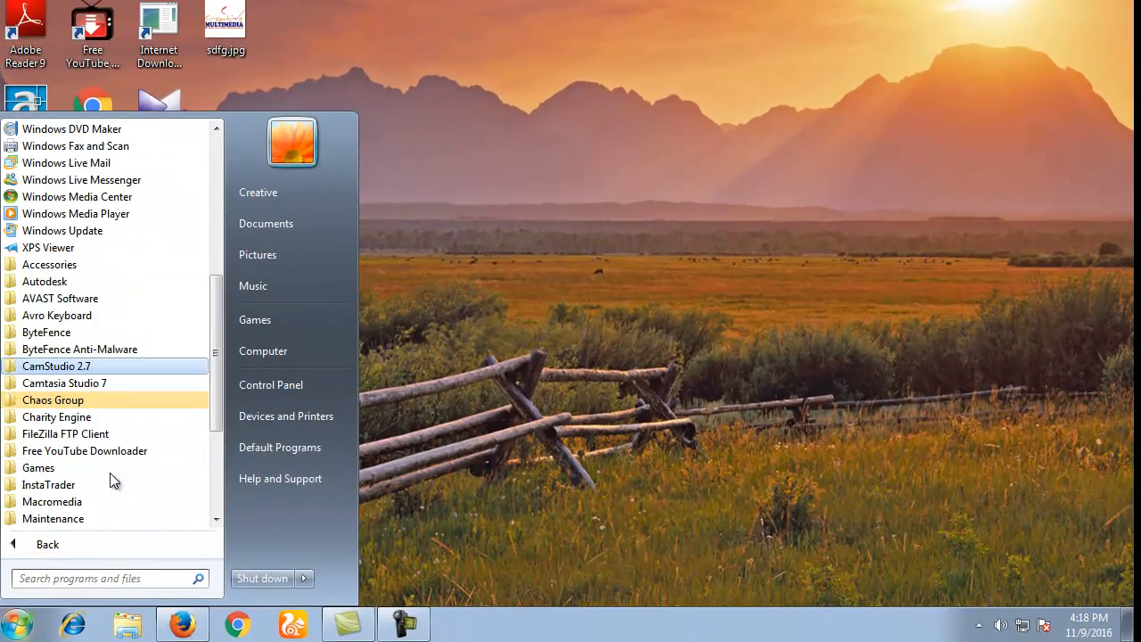
scroll(116, 463, "down", 3)
left_click(240, 473)
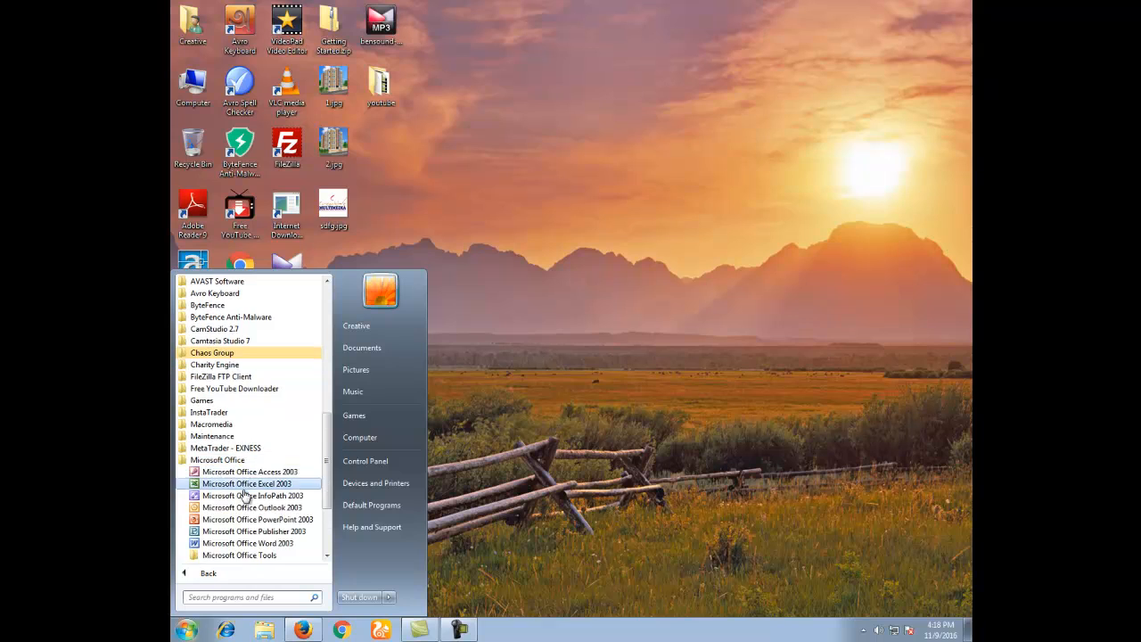
left_click(247, 543)
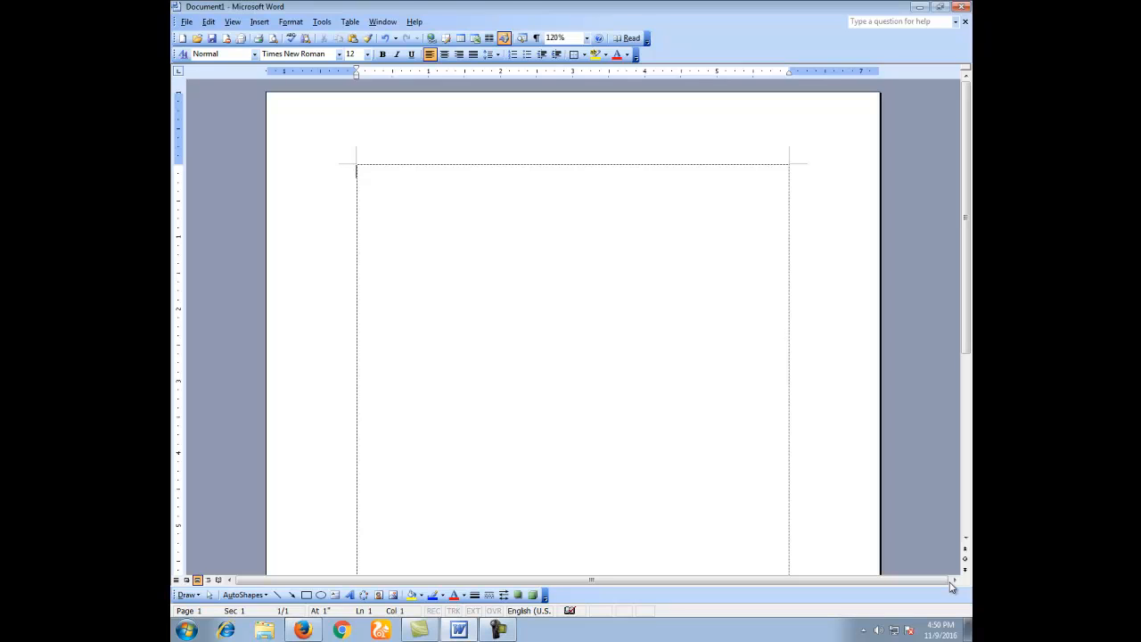
Enter "Creative Multimedia" on the first line of the blank document and move the cursor back into the first word
type("Creative Multimedia")
key("Left")
key("Left")
key("Left")
key("Left")
key("Left")
key("Left")
key("Left")
key("Left")
key("Left")
key("Left")
key("Left")
key("Left")
key("Left")
key("Left")
key("Left")
key("Left")
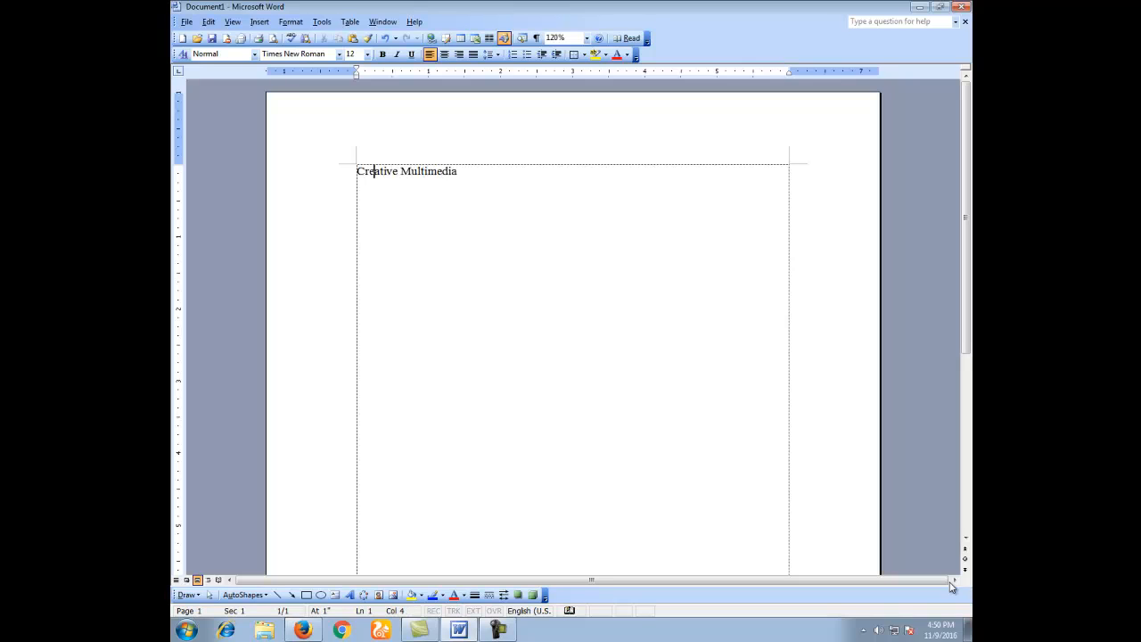
Select the "Creative Multimedia" line from its end back to its start, and clear the selection
key("End")
key("shift+Left")
key("shift+Left")
key("shift+Left")
key("shift+Left")
key("shift+Left")
key("shift+Left")
key("shift+Left")
key("shift+Left")
key("shift+Left")
key("shift+Left")
key("shift+Left")
key("shift+Left")
key("shift+Left")
key("shift+Left")
key("shift+Left")
key("shift+Left")
key("shift+Left")
key("shift+Left")
key("shift+Left")
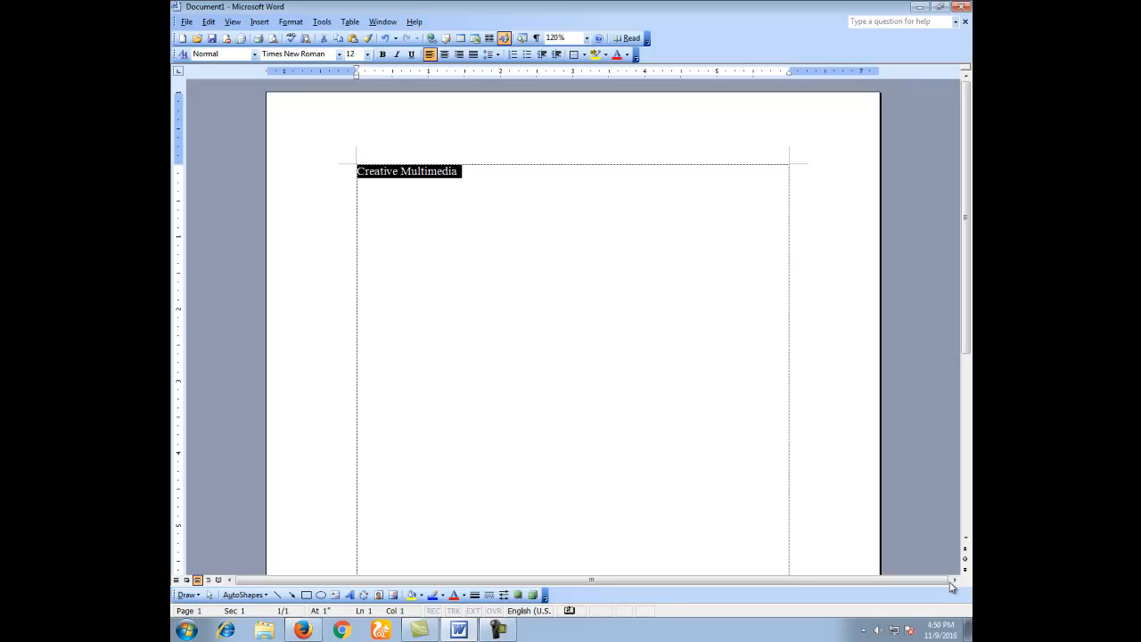
left_click(381, 172)
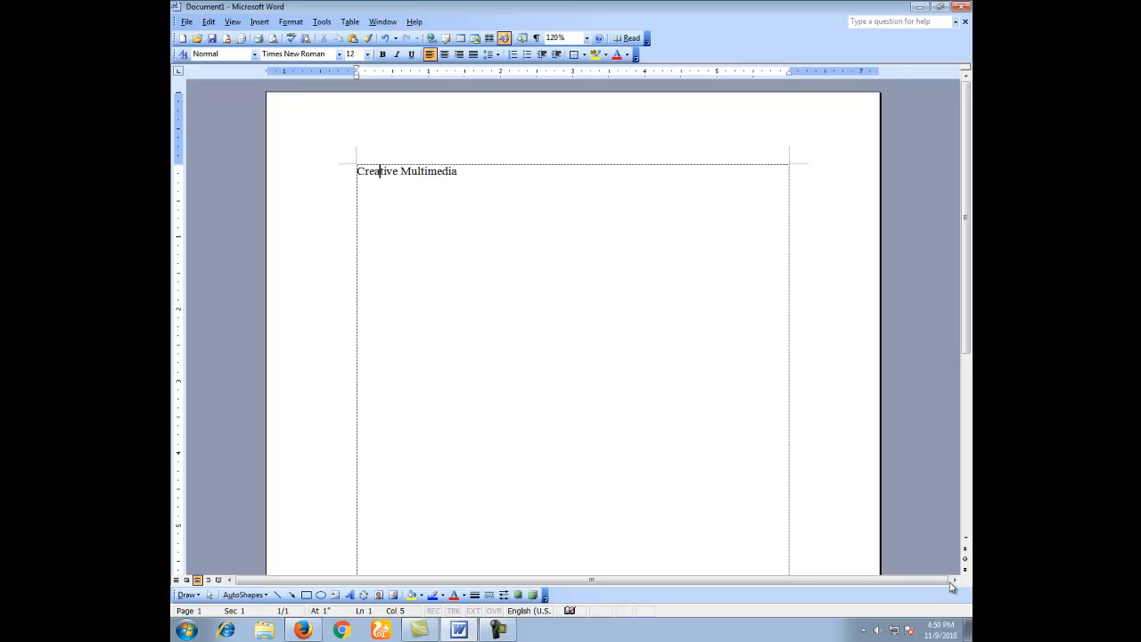
Copy the entire document text to the clipboard and deselect it
key("ctrl+a")
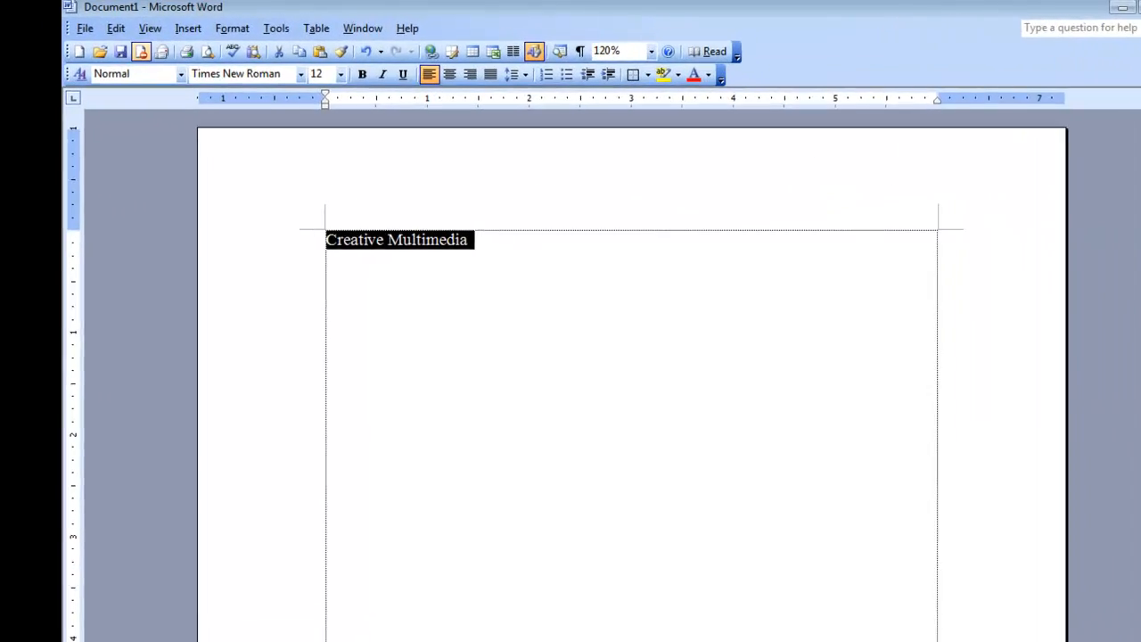
key("alt+e")
key("Down")
key("Down")
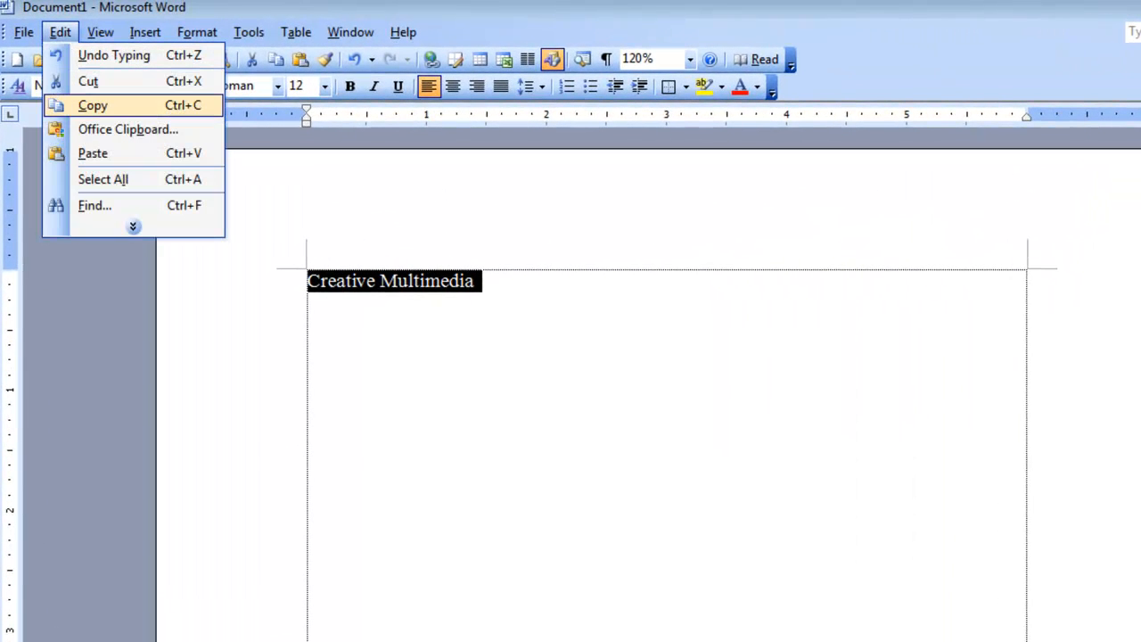
key("Return")
left_click(420, 281)
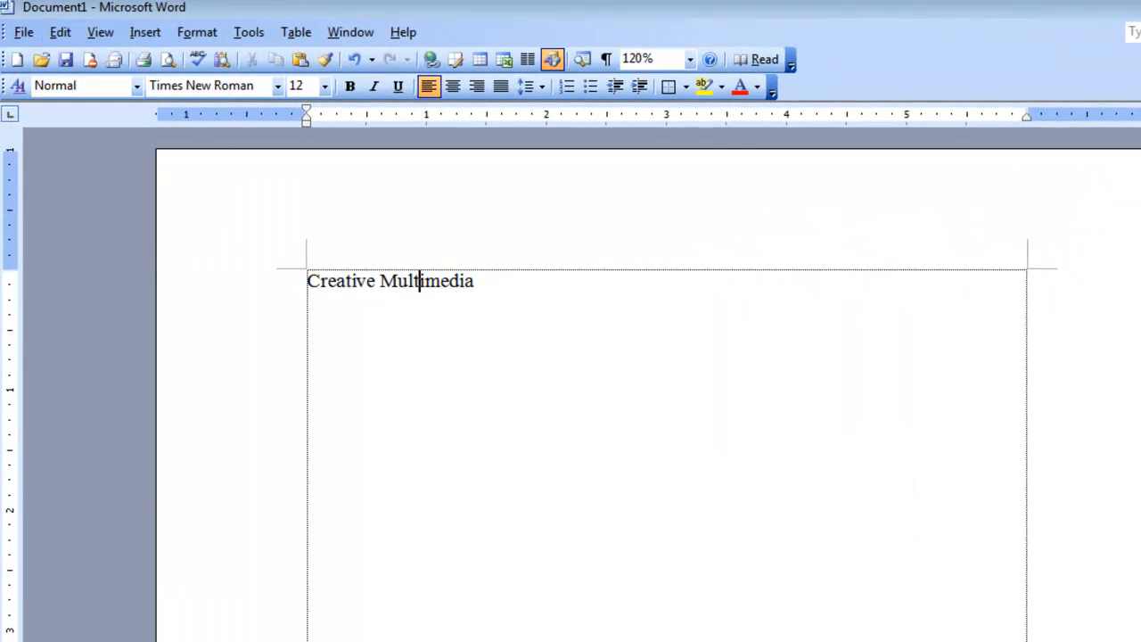
Paste the copied text at the left margin a few blank lines below the original line
double_click(309, 397)
left_click(60, 33)
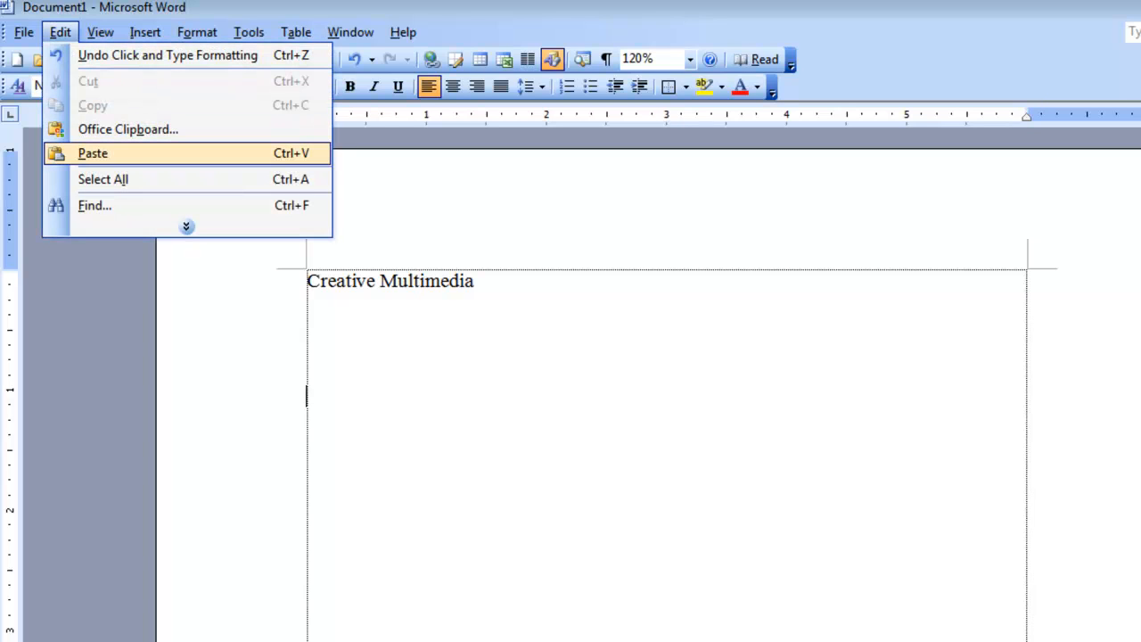
left_click(92, 153)
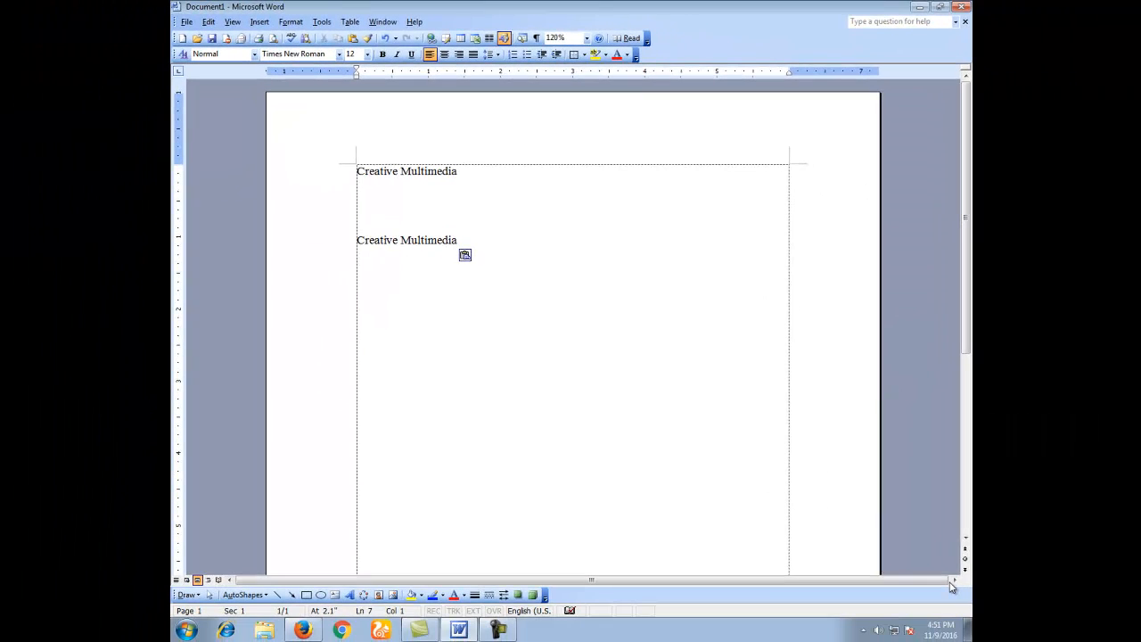
Paste seven more copies of "Creative Multimedia" on consecutive lines directly below the pasted one
key("ctrl+v")
key("ctrl+v")
key("ctrl+v")
key("ctrl+v")
key("ctrl+v")
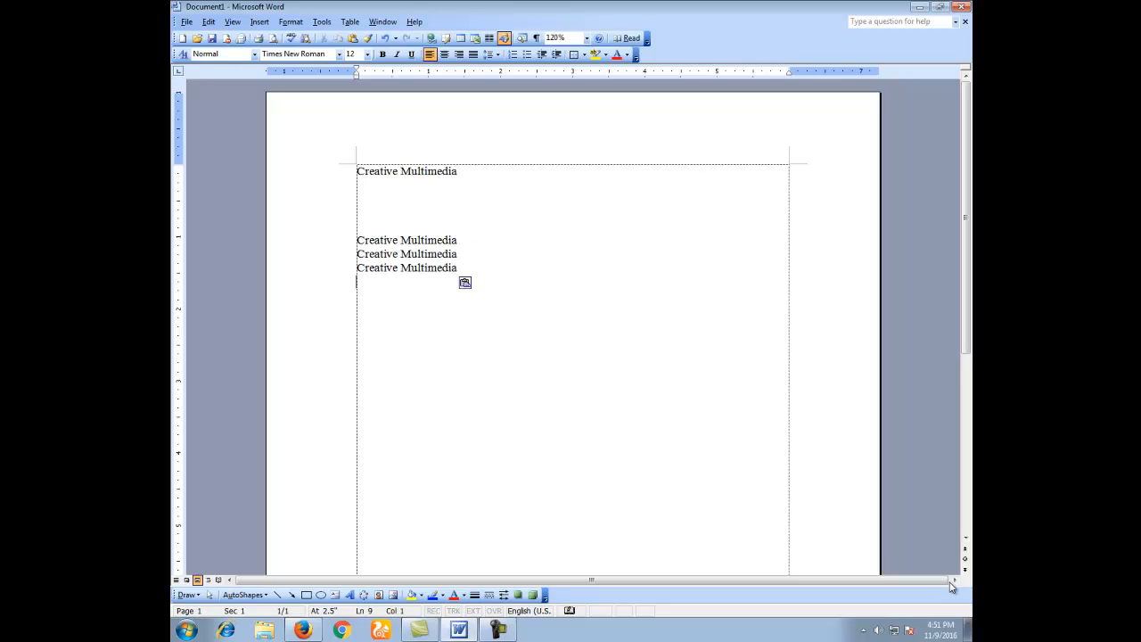
key("ctrl+v")
key("ctrl+v")
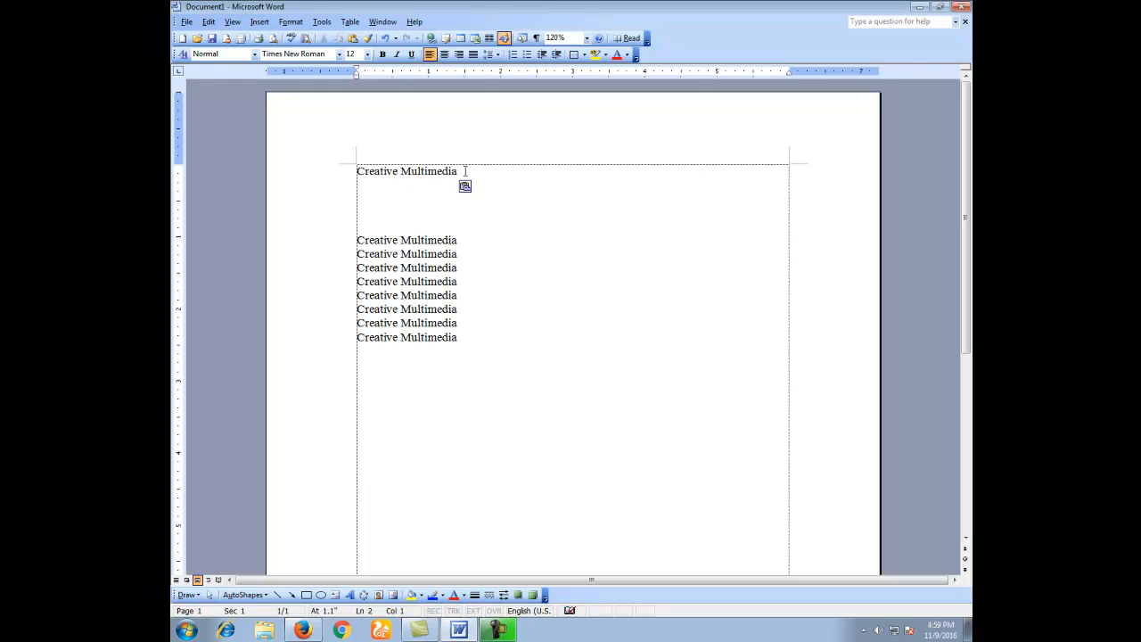
Cut the topmost "Creative Multimedia" line and paste it several blank lines below the list of copies
left_click_drag(464, 171, 355, 170)
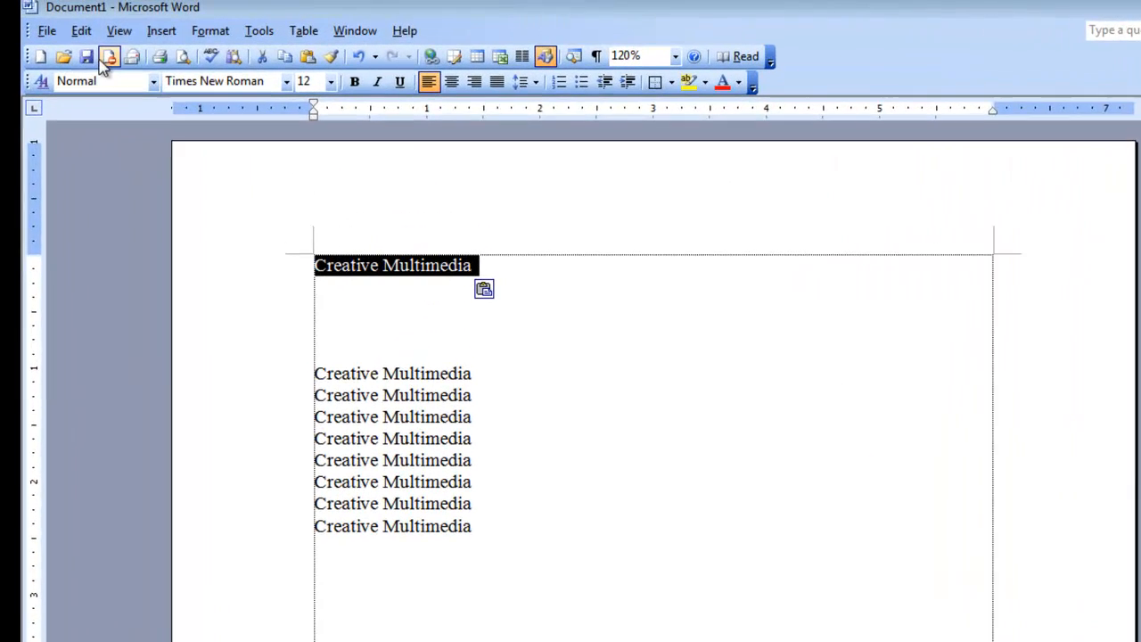
left_click(61, 32)
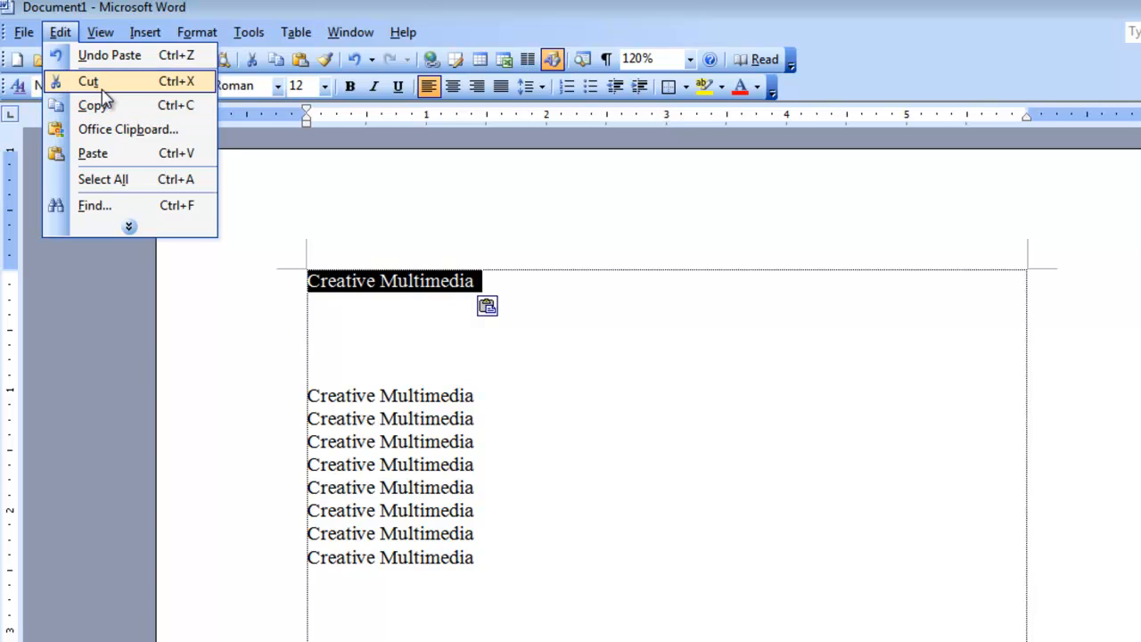
left_click(159, 86)
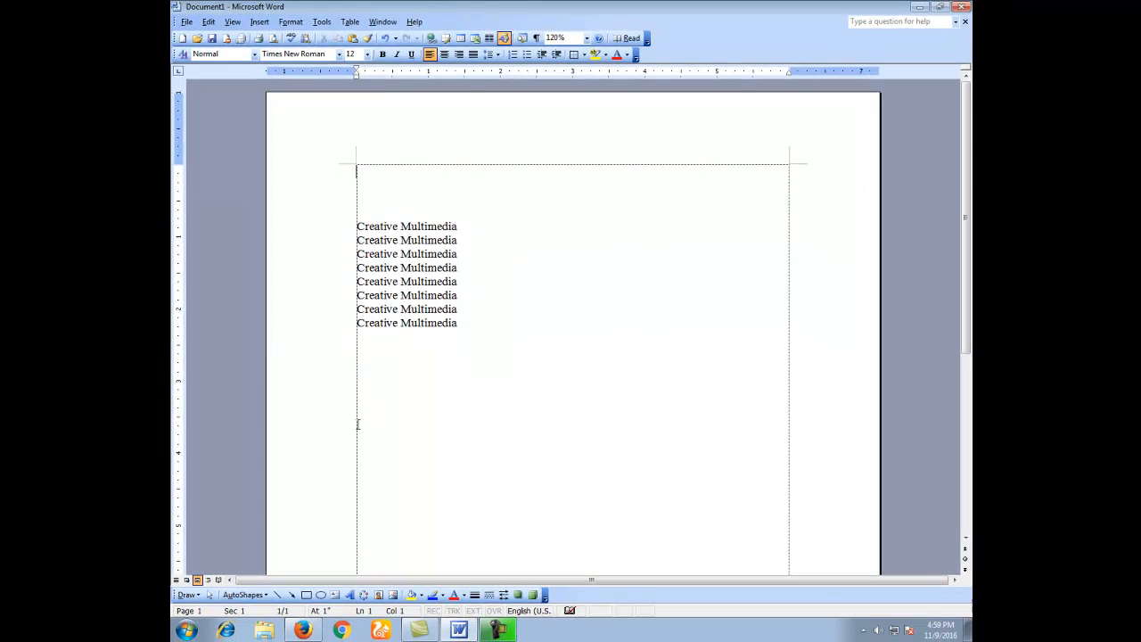
left_click(357, 424)
left_click(210, 23)
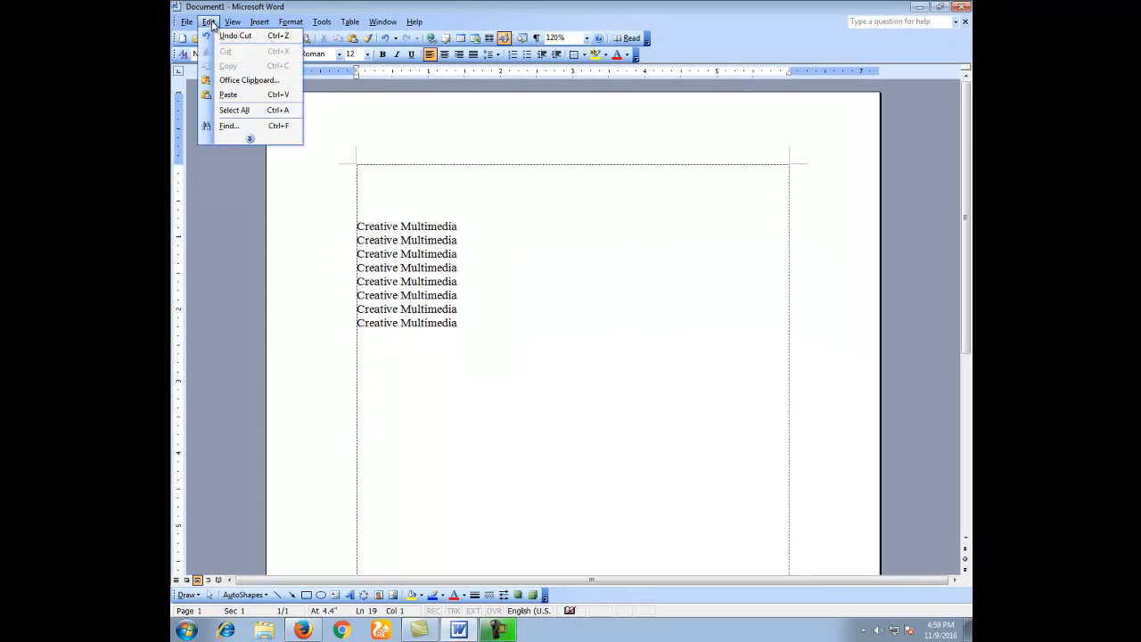
left_click(227, 96)
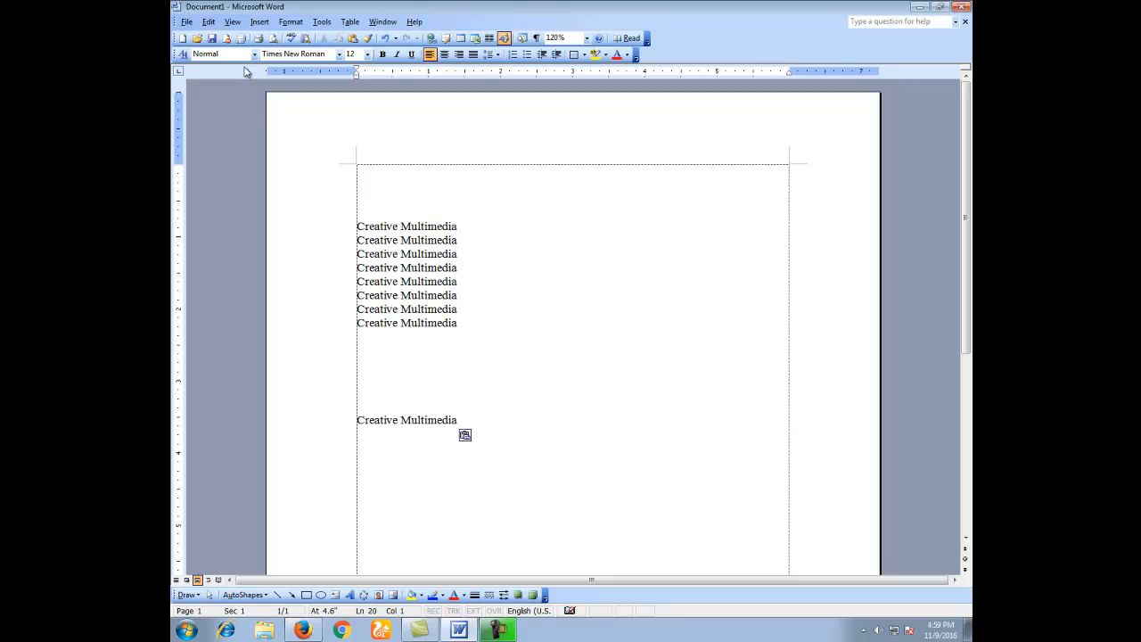
Search the document for "multimedia" and step through its first few occurrences
left_click(210, 22)
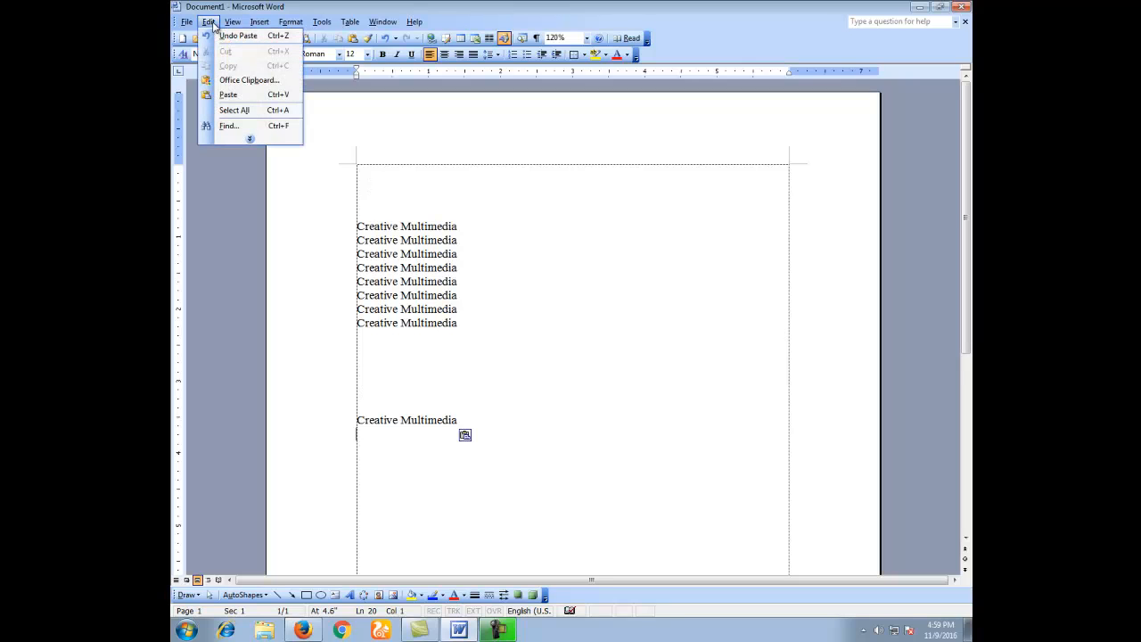
left_click(285, 128)
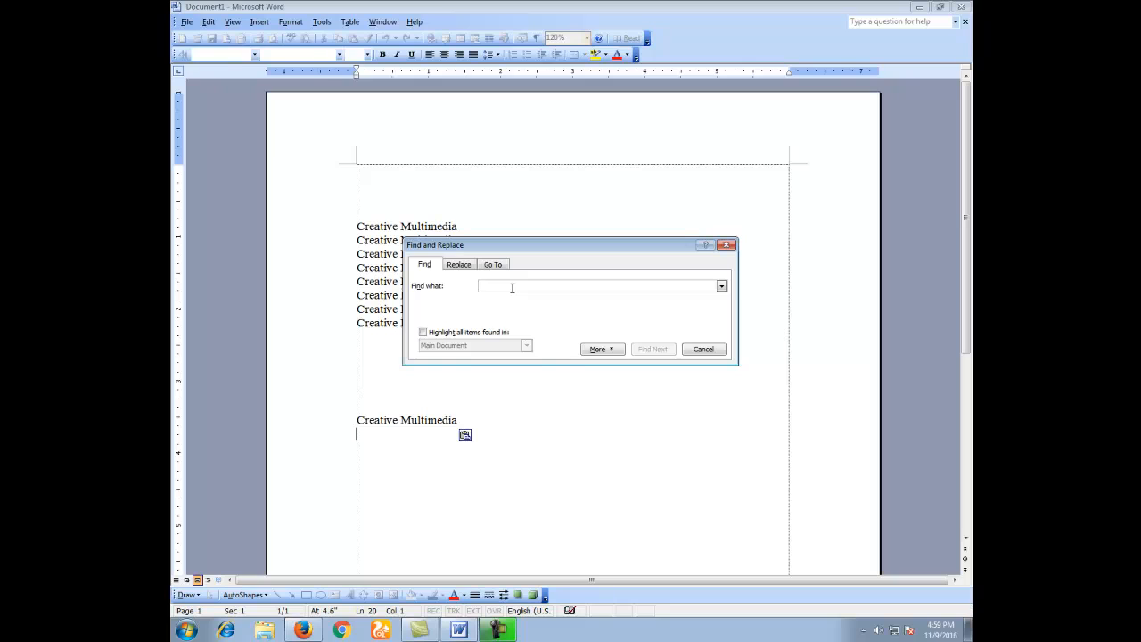
type("multimedia")
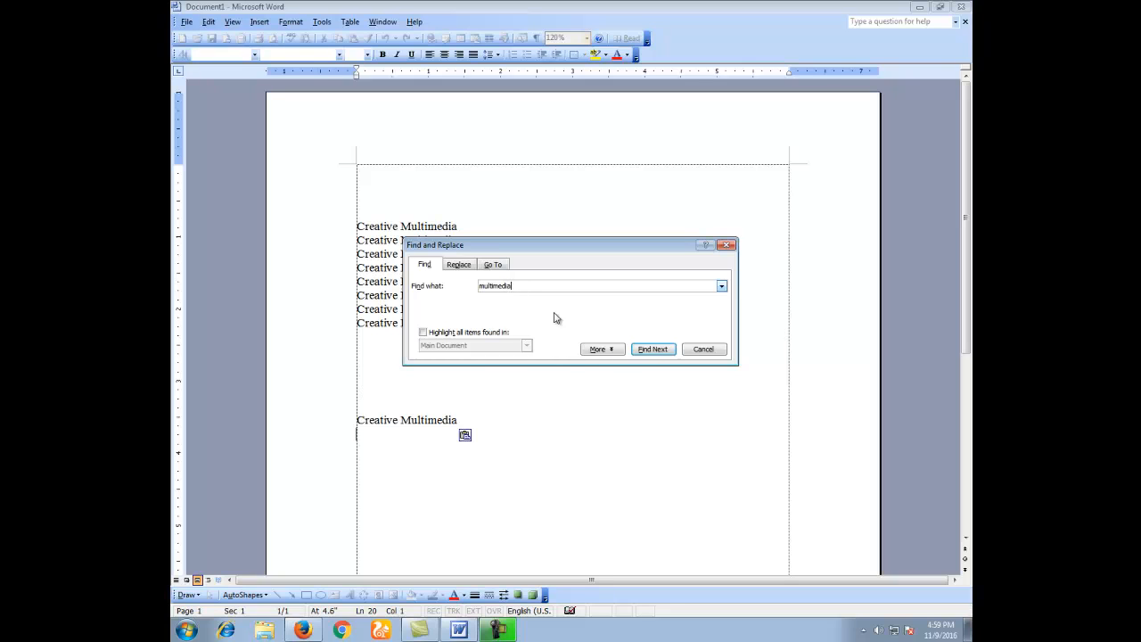
left_click(650, 350)
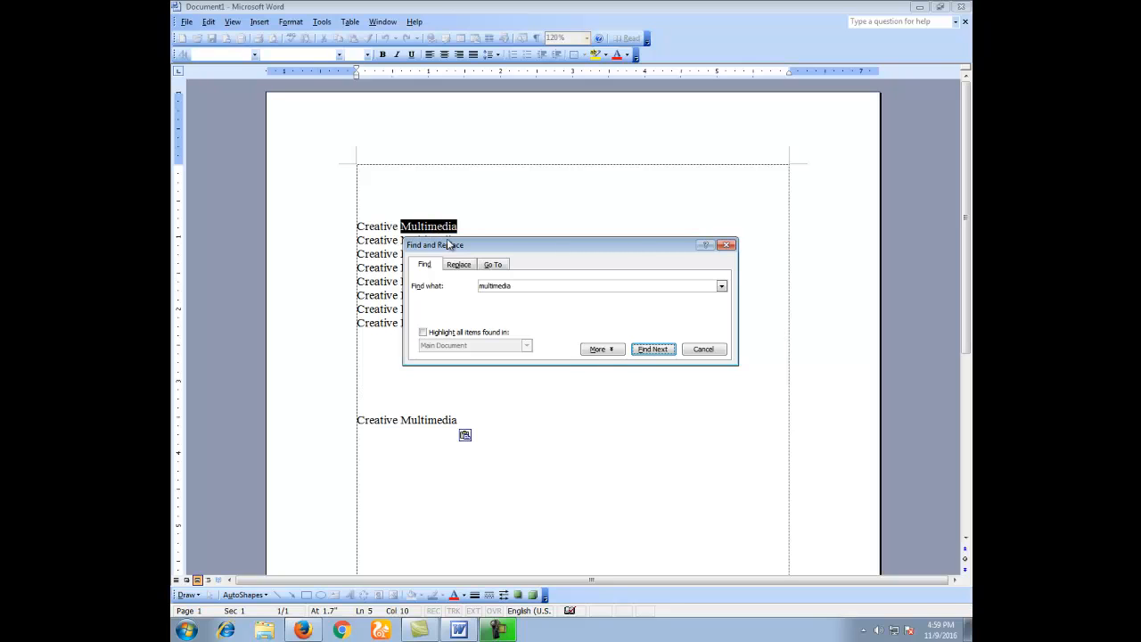
left_click_drag(526, 287, 479, 287)
left_click(641, 349)
left_click(641, 350)
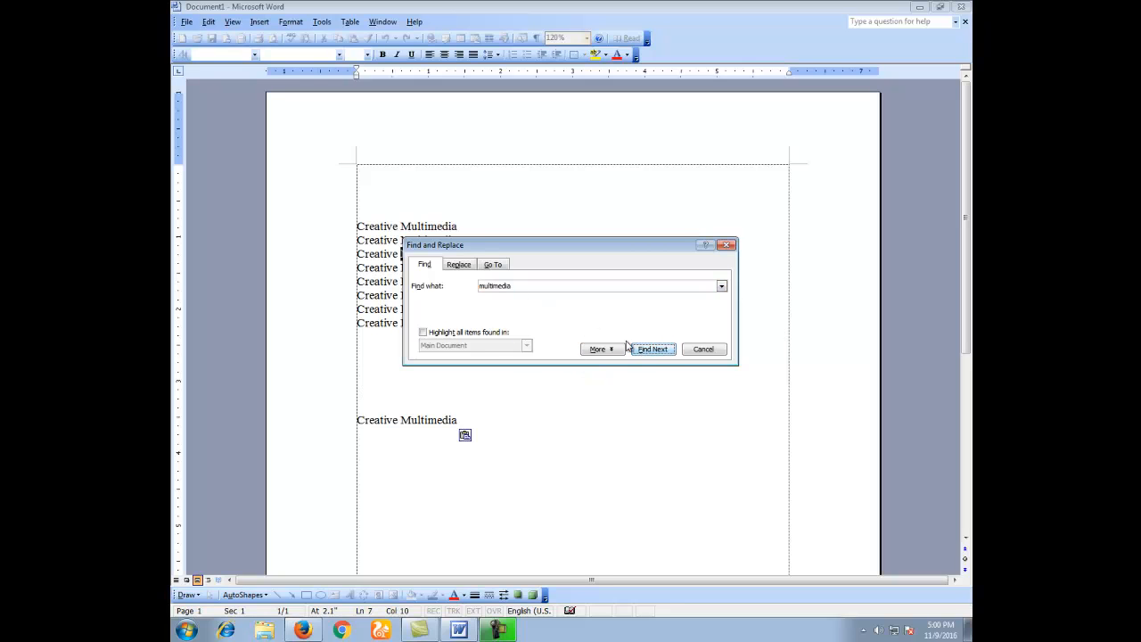
Move the search dialog clear of the text, step through the remaining "multimedia" matches and end the search
left_click_drag(571, 246, 662, 235)
left_click(754, 339)
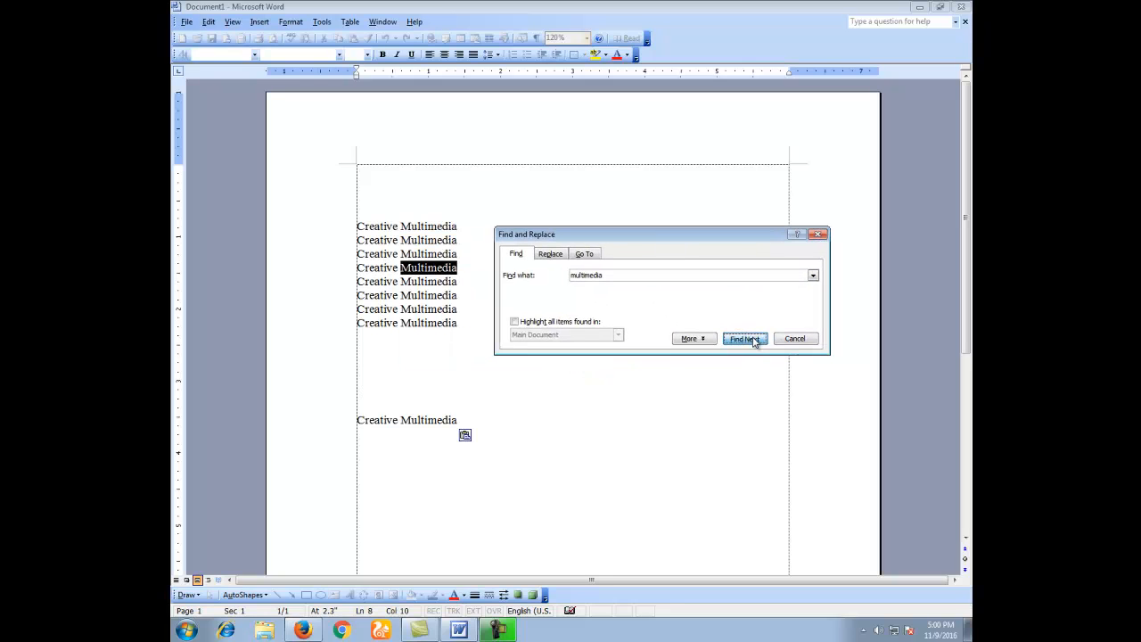
left_click(754, 339)
left_click(754, 339)
left_click(754, 339)
left_click(754, 339)
left_click(754, 338)
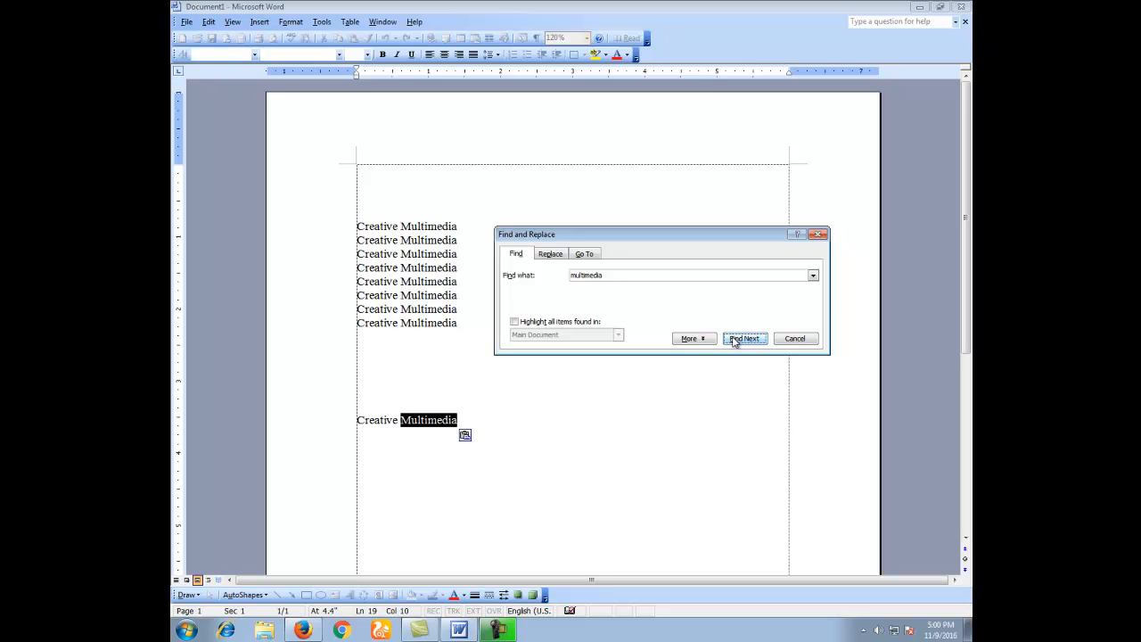
left_click(738, 339)
left_click_drag(569, 300, 570, 273)
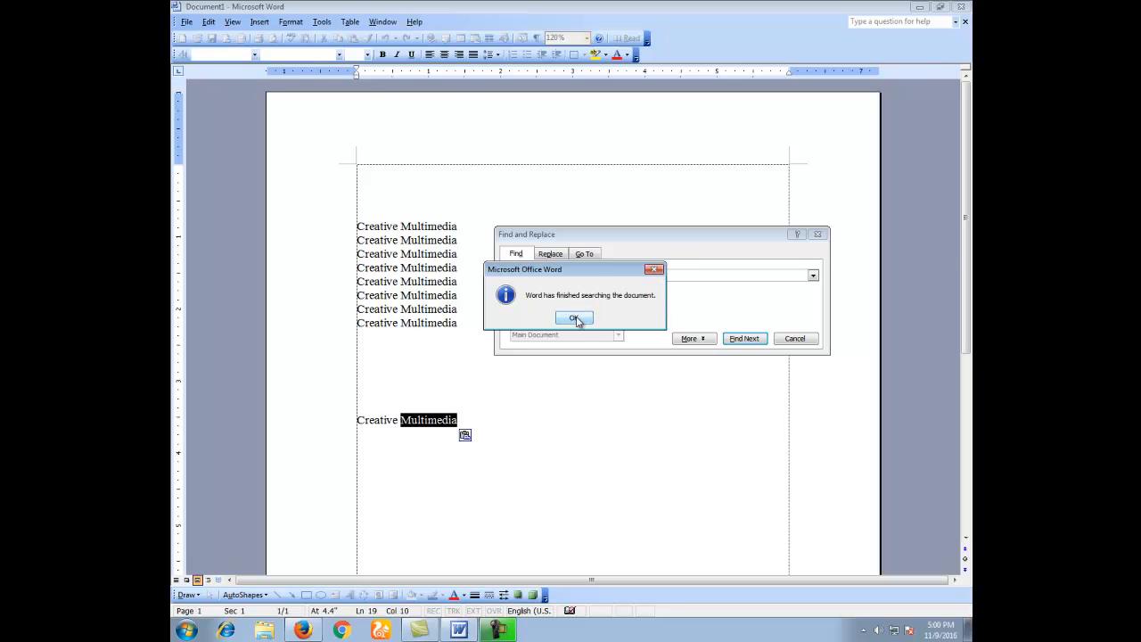
left_click(575, 318)
left_click(789, 342)
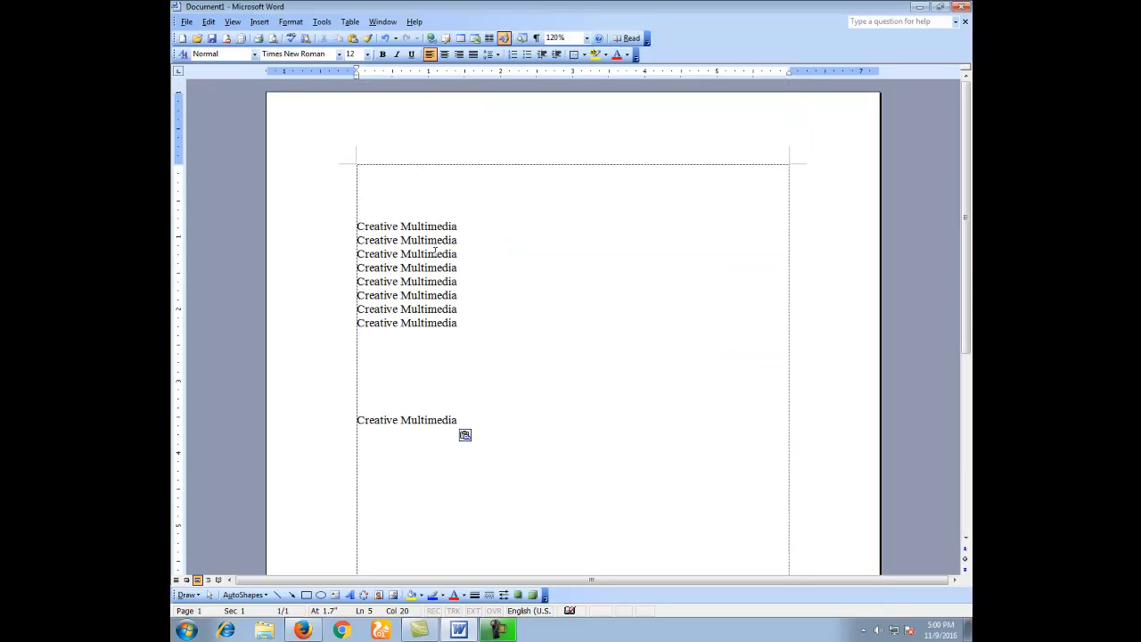
Delete the word "Multimedia" from the first line of the list, leaving only "Creative"
mouse_move(401, 229)
left_mouse_down()
mouse_move(461, 228)
mouse_move(402, 232)
left_mouse_up()
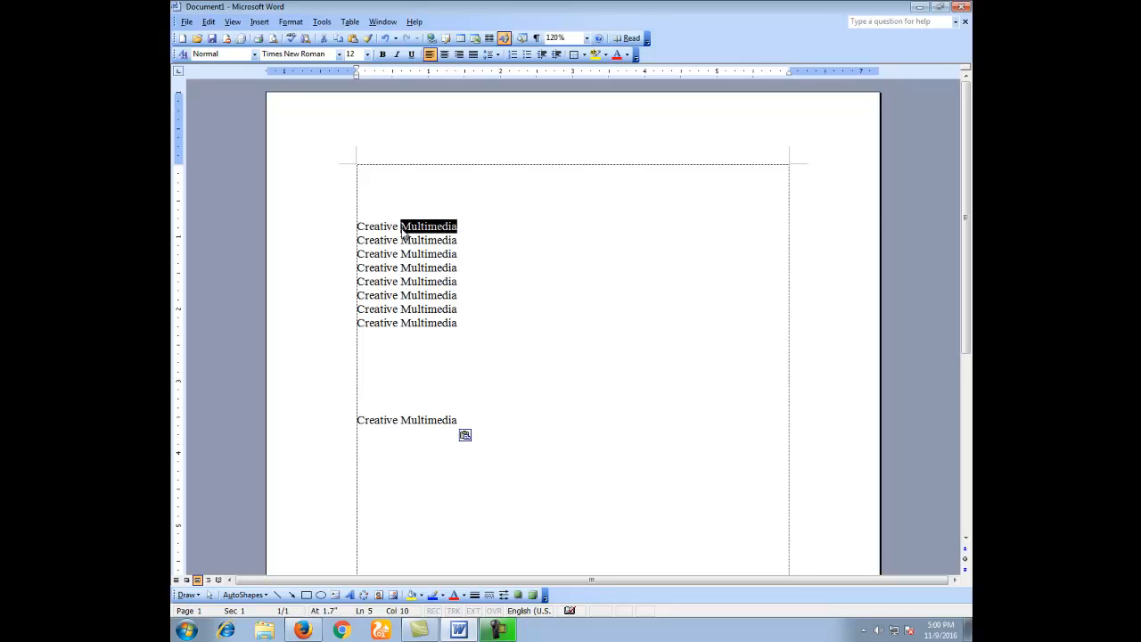
type("asd")
key("BackSpace")
key("BackSpace")
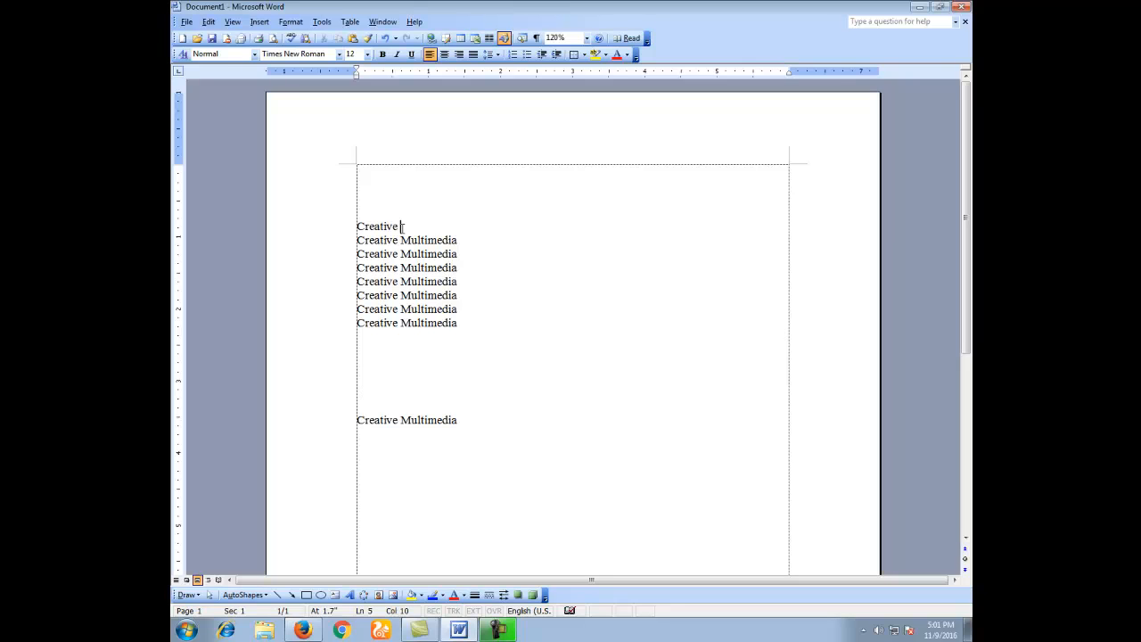
Set up a replacement of "Multimedia" with "bangla" and move the dialog clear of the text list
left_click(205, 23)
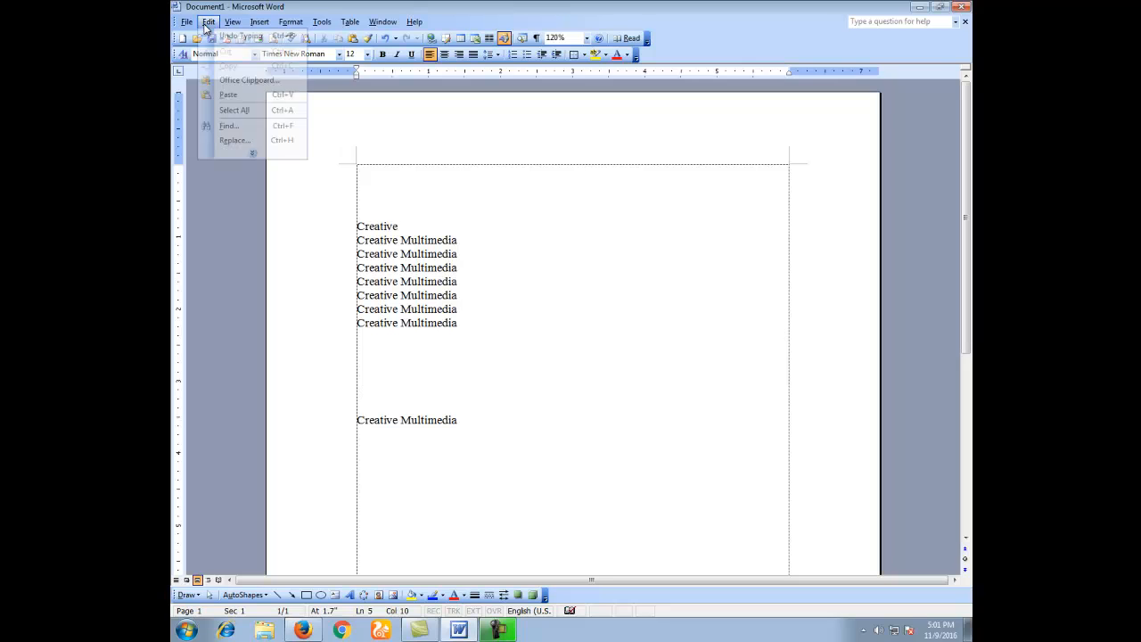
left_click(233, 140)
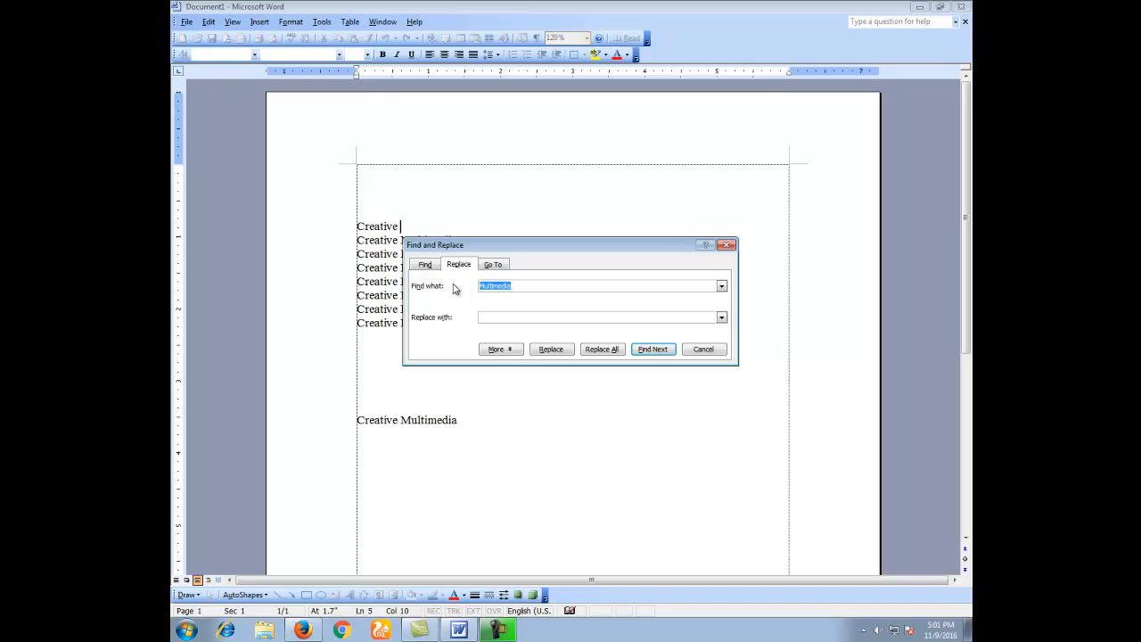
left_click_drag(563, 249, 606, 228)
left_click(550, 295)
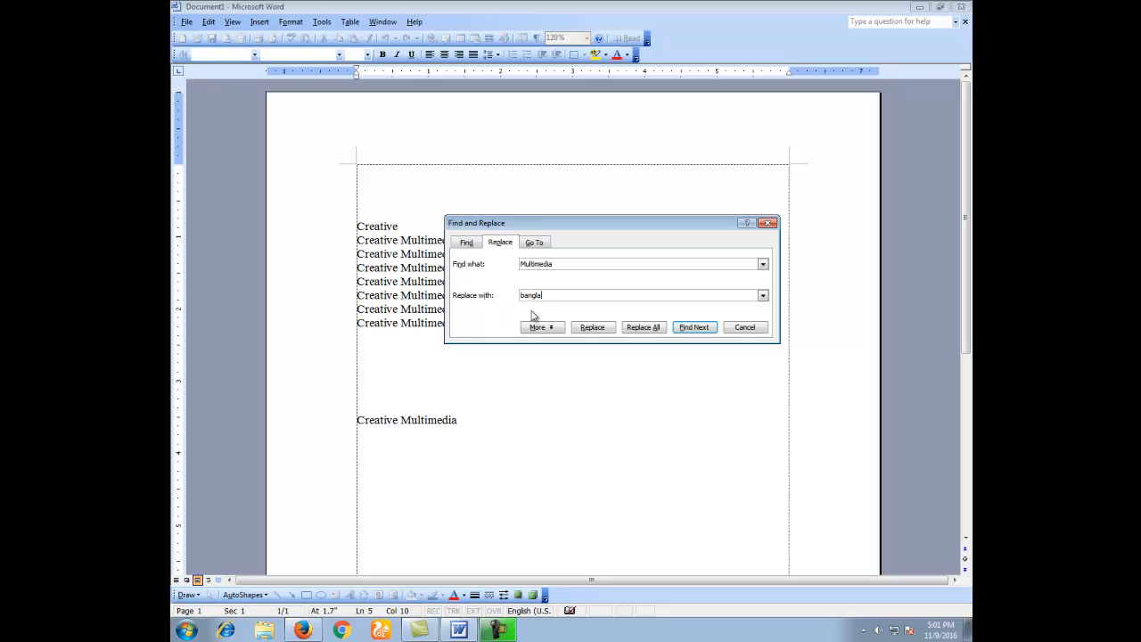
Skip the first two "Multimedia" matches, replace the third with "bangla", and replace all remaining matches in the document
left_click(594, 329)
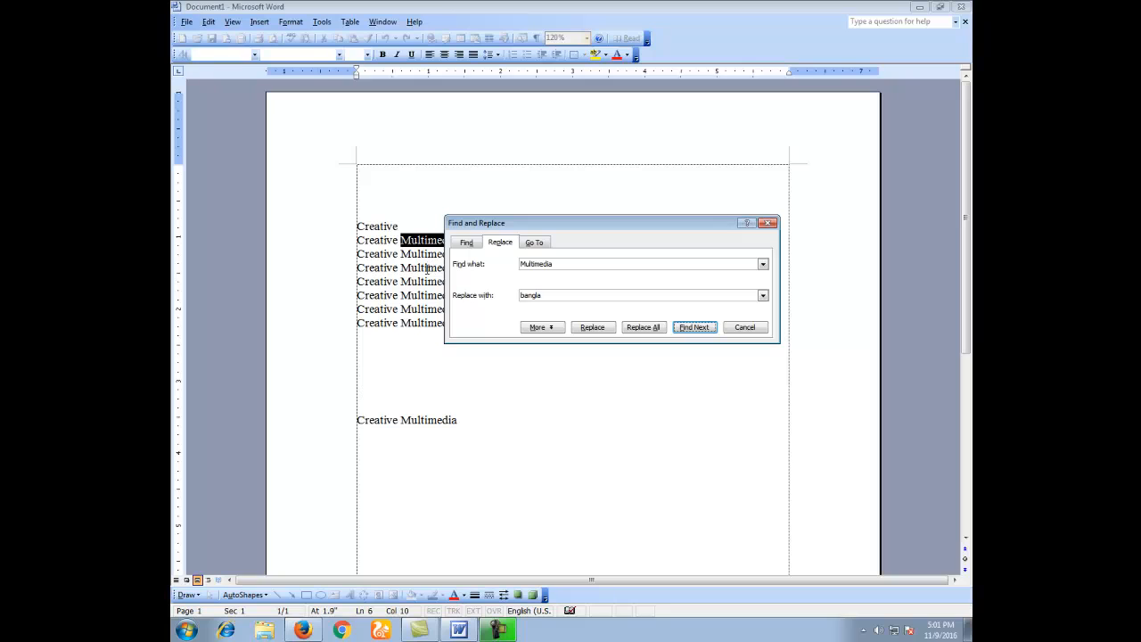
left_click(695, 328)
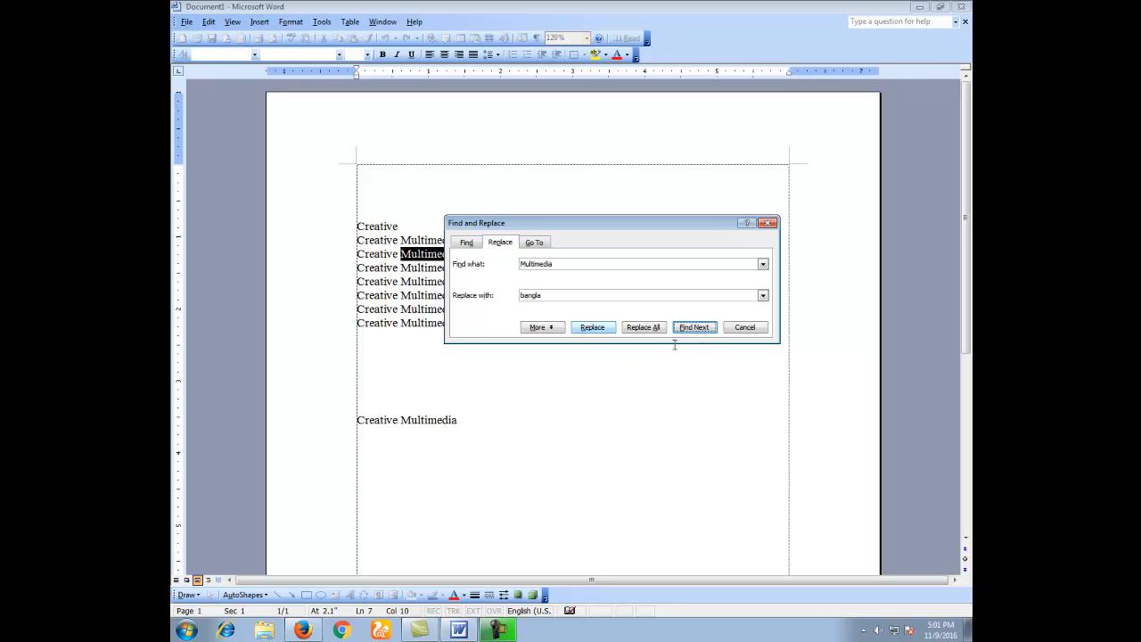
left_click(695, 327)
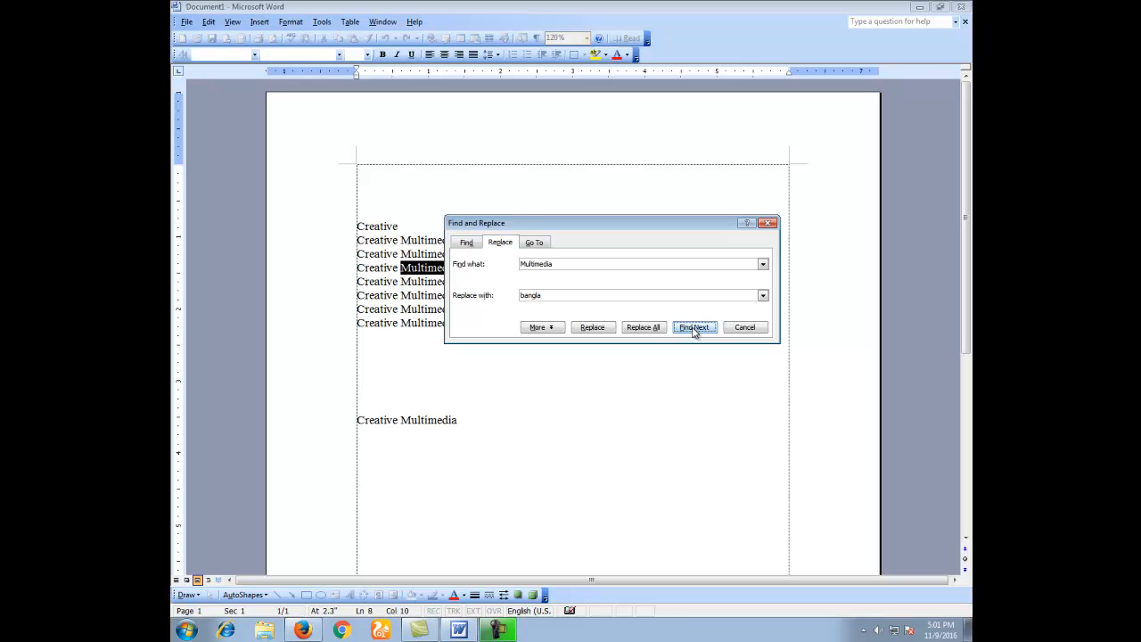
left_click(589, 329)
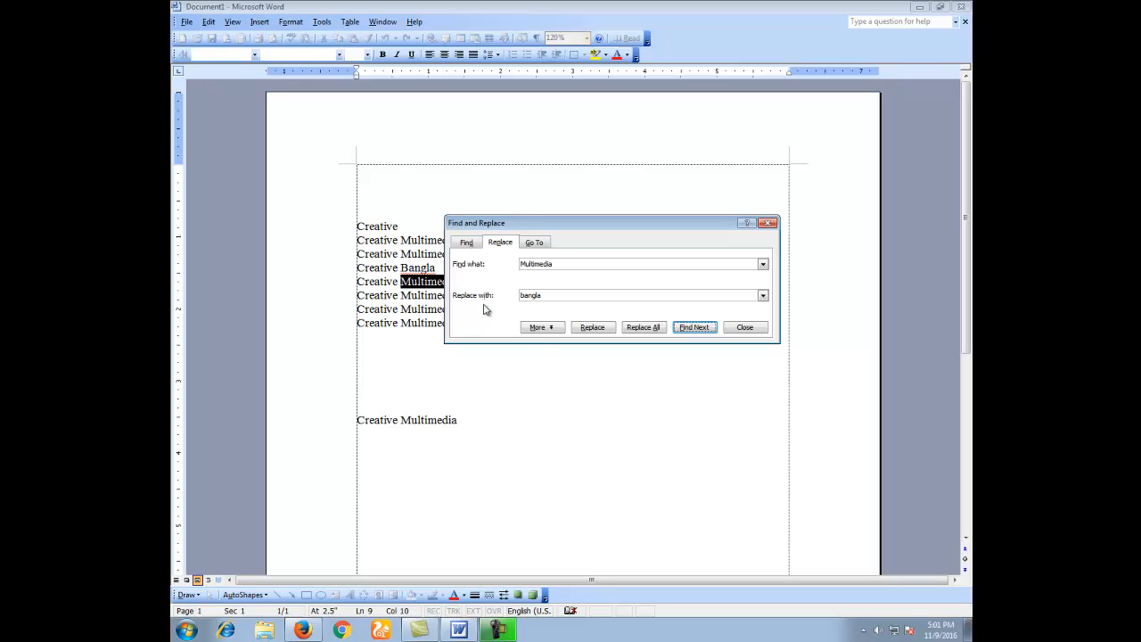
left_click(653, 327)
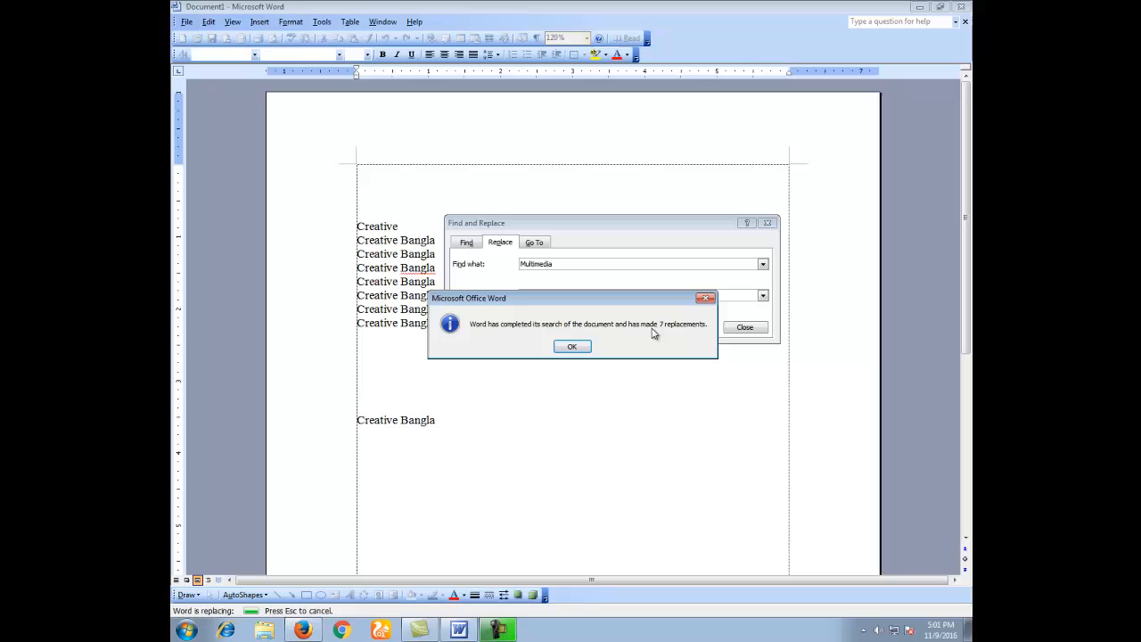
left_click(578, 349)
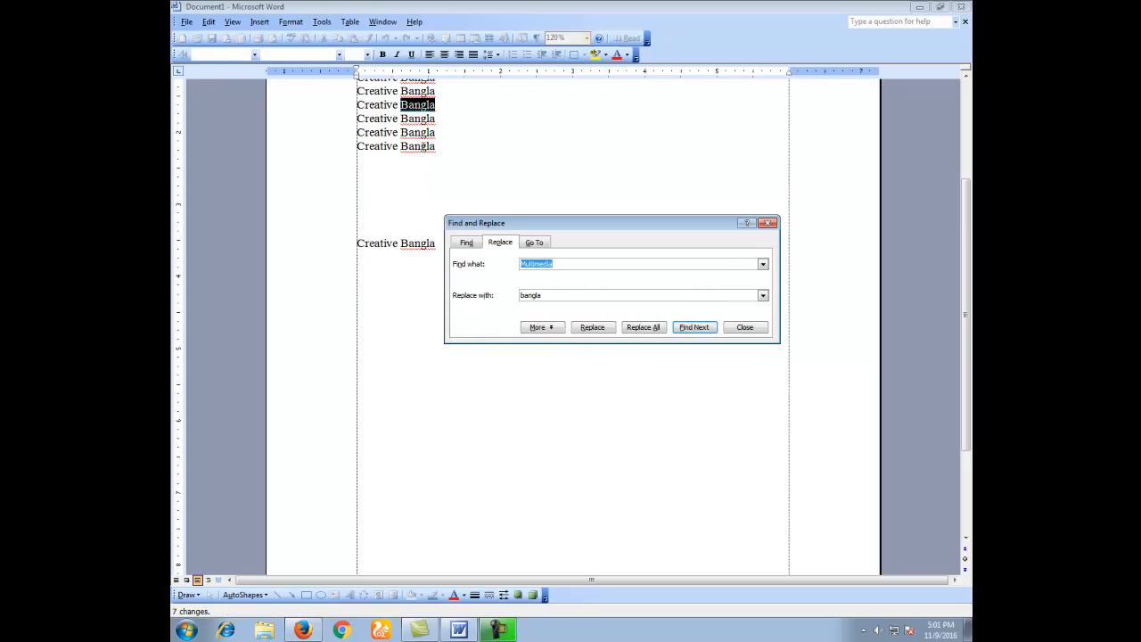
Swap the terms to find "bangla" and replace every occurrence with "Multimedia", and end the replacement
left_click(565, 265)
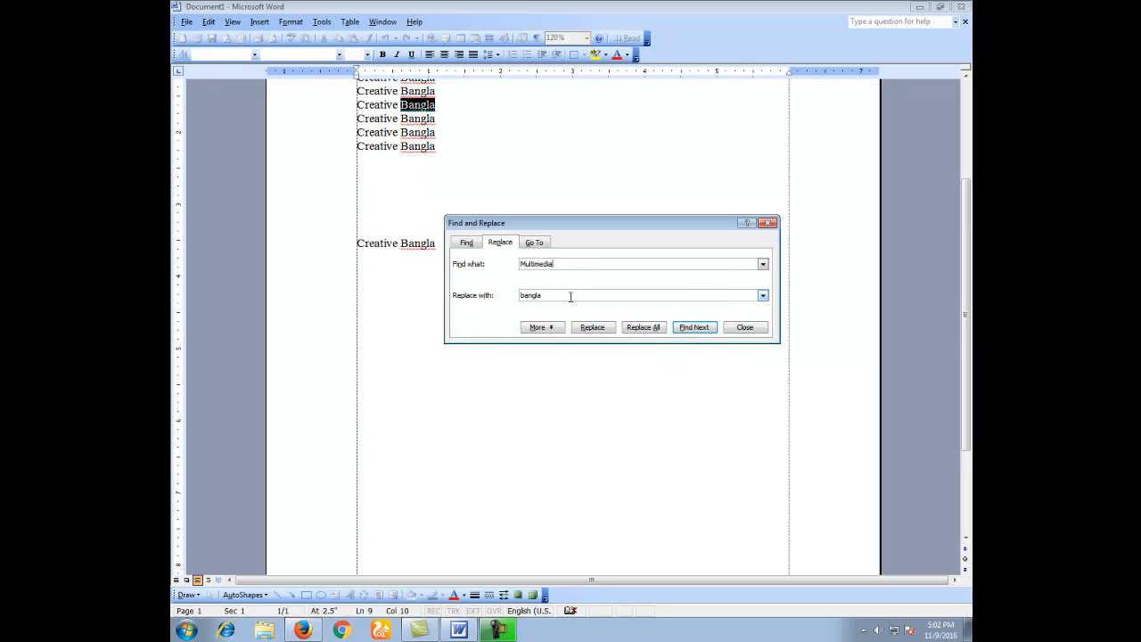
left_click_drag(570, 297, 464, 291)
key("ctrl+c")
left_click_drag(562, 264, 424, 262)
key("ctrl+v")
type("M")
left_click(643, 327)
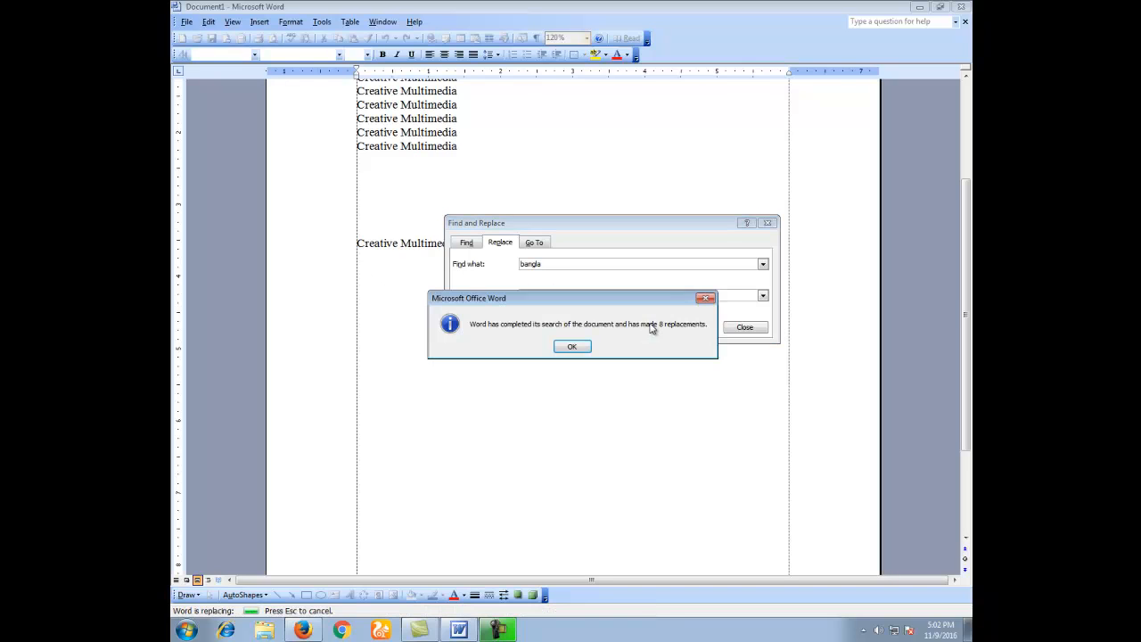
left_click(570, 347)
left_click(745, 327)
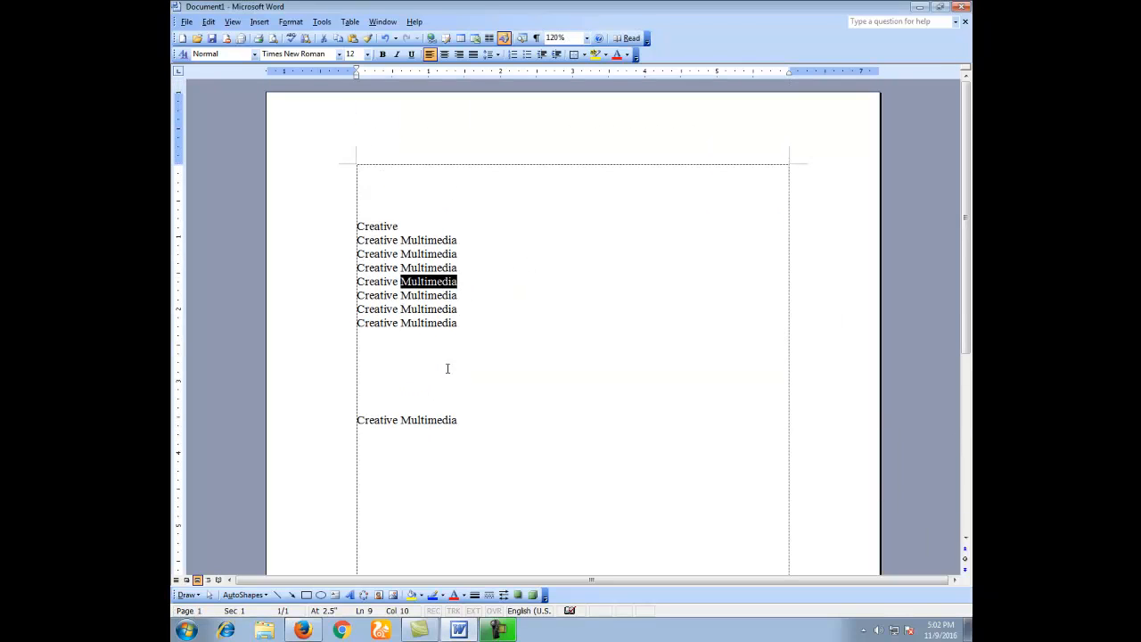
Start a new line below the last "Creative Multimedia" and insert repeated page breaks until the document has 74 pages
left_click(470, 415)
scroll(469, 397, "down", 7)
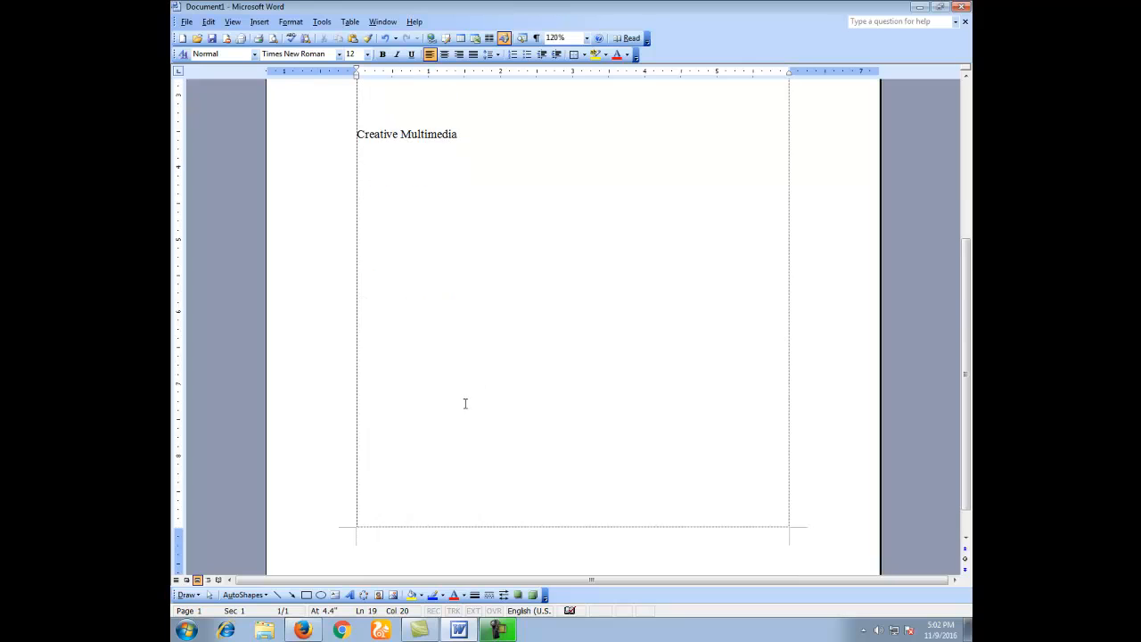
scroll(535, 424, "up", 7)
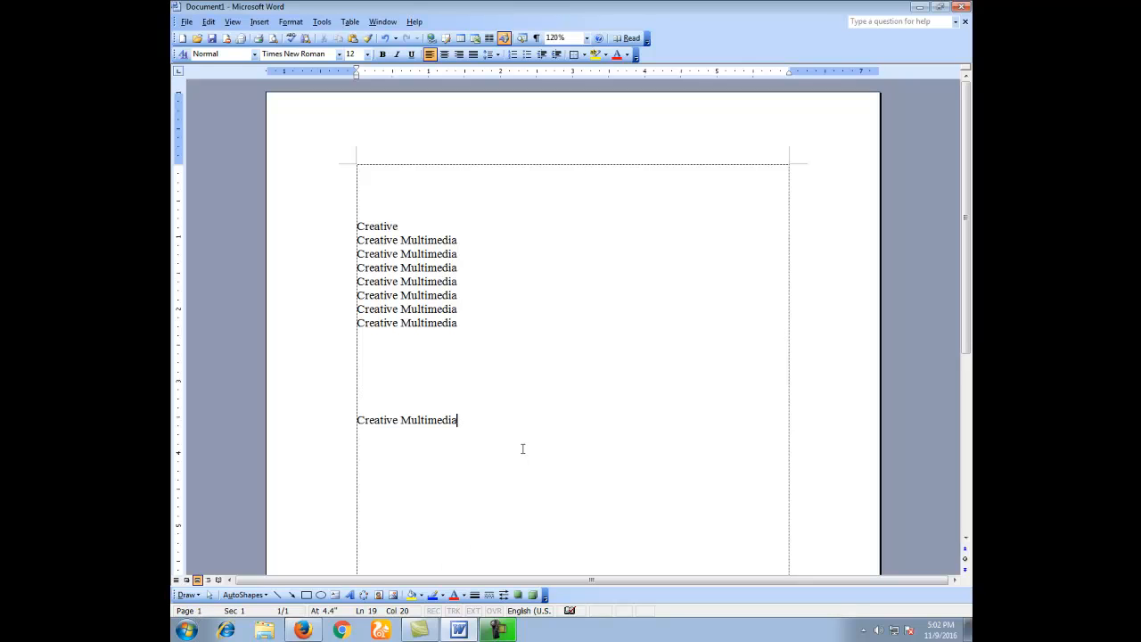
key("Return")
scroll(496, 441, "down", 4)
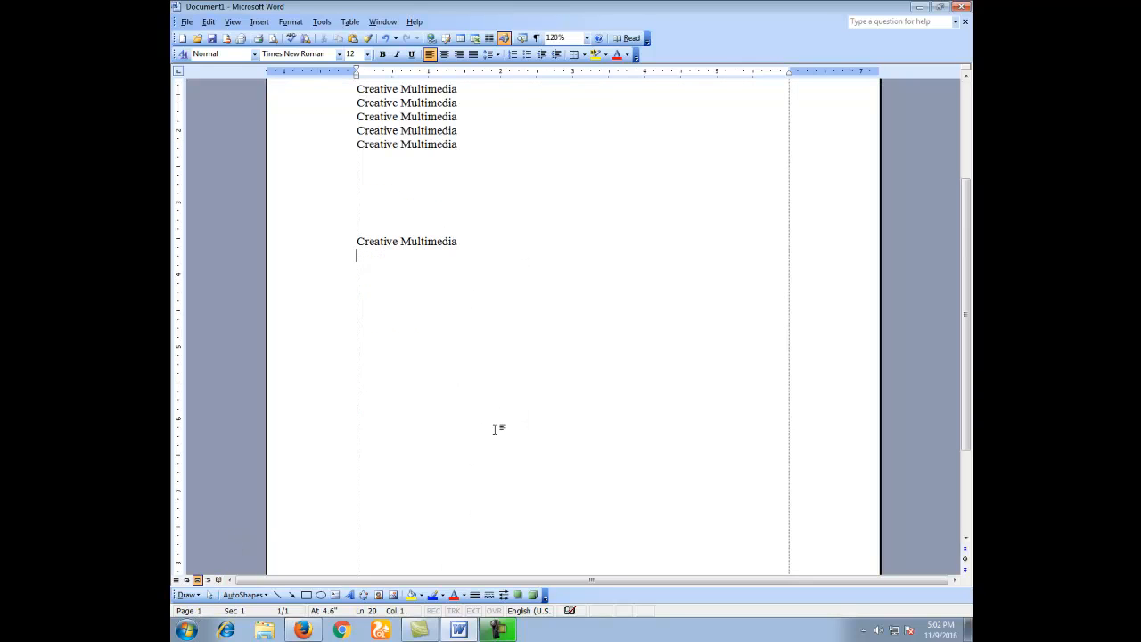
key("ctrl+Return")
key("ctrl+Return")
key("ctrl+Return")
key("ctrl+Return")
key("ctrl+Return")
key("ctrl+Return")
key("ctrl+Return")
key("ctrl+Return")
key("ctrl+Return")
key("ctrl+Return")
key("ctrl+Return")
key("ctrl+Return")
key("ctrl+Return")
key("ctrl+Return")
key("ctrl+Return")
key("ctrl+Return")
key("ctrl+Return")
key("ctrl+Return")
key("ctrl+Return")
key("ctrl+Return")
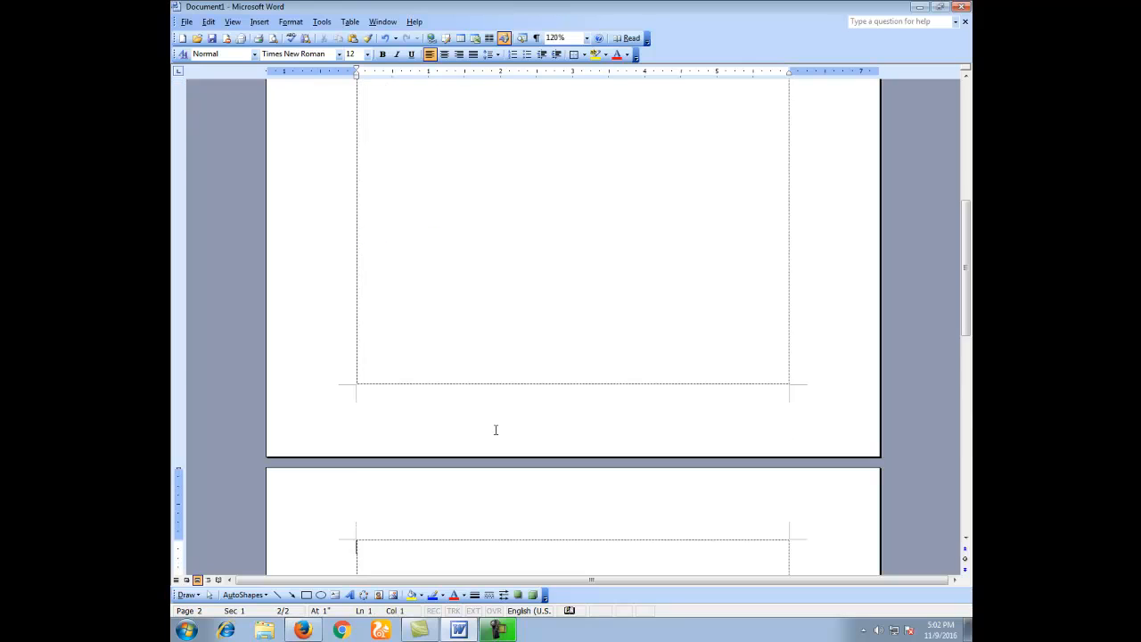
key("ctrl+Return")
key("ctrl+Return")
key("ctrl+Return")
key("ctrl+Return")
key("ctrl+Return")
key("ctrl+Return")
key("ctrl+Return")
key("ctrl+Return")
key("ctrl+Return")
key("ctrl+Return")
key("ctrl+Return")
key("ctrl+Return")
key("ctrl+Return")
key("ctrl+Return")
key("ctrl+Return")
key("ctrl+Return")
key("ctrl+Return")
key("ctrl+Return")
key("ctrl+Return")
key("ctrl+Return")
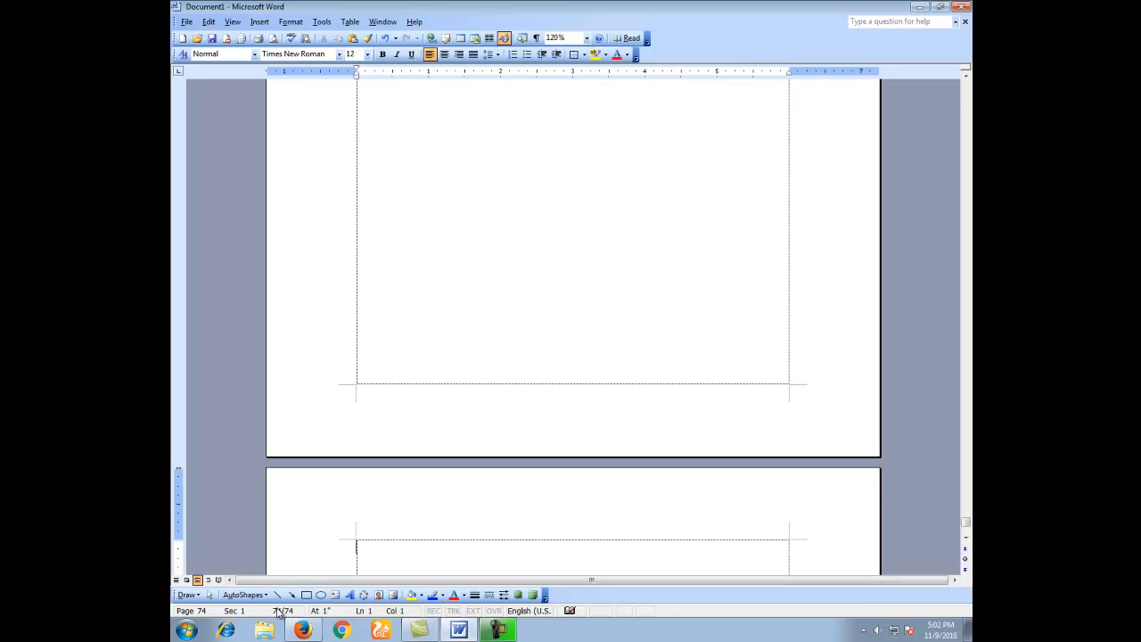
Move back up through the blank pages and use Go To to reach page 1
scroll(392, 482, "up", 10)
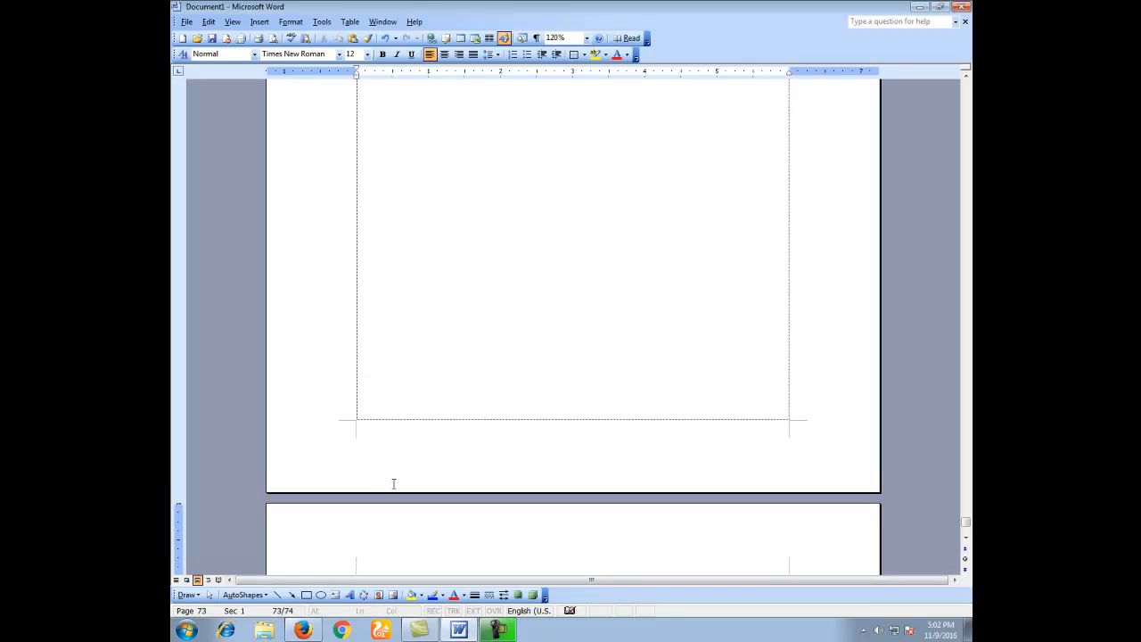
left_click(402, 382)
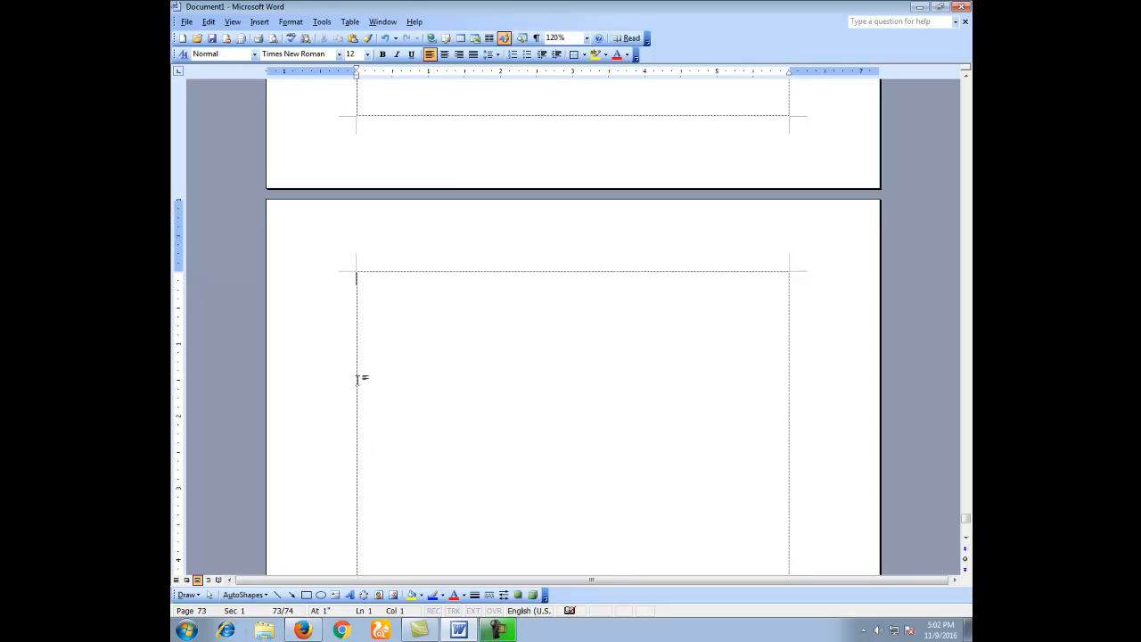
scroll(401, 365, "up", 8)
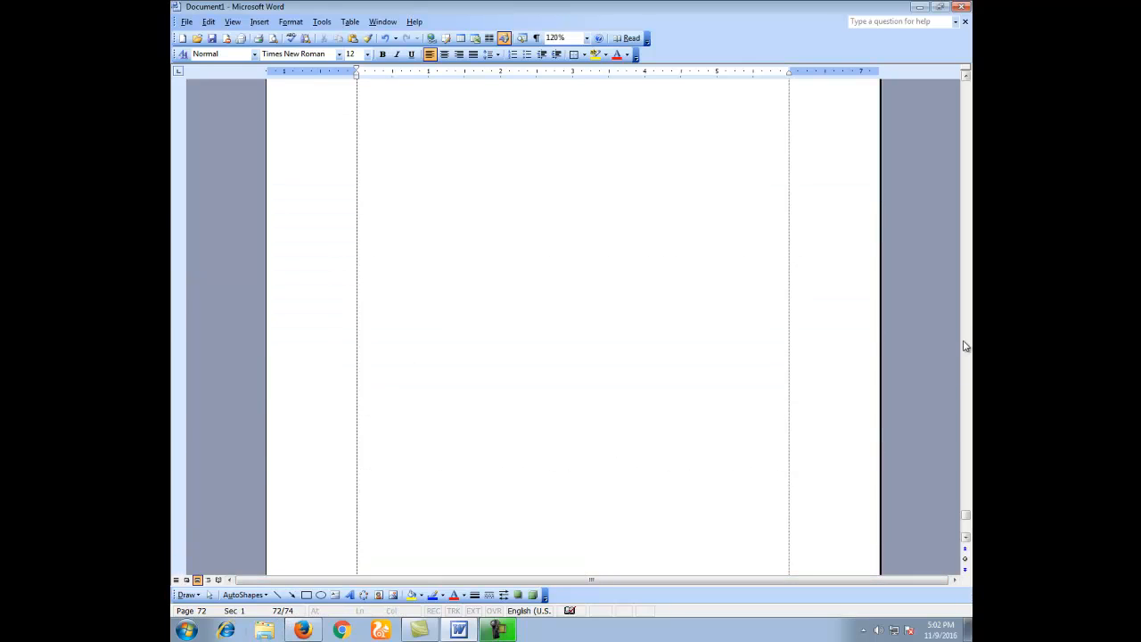
left_click_drag(965, 507, 971, 473)
left_click(209, 22)
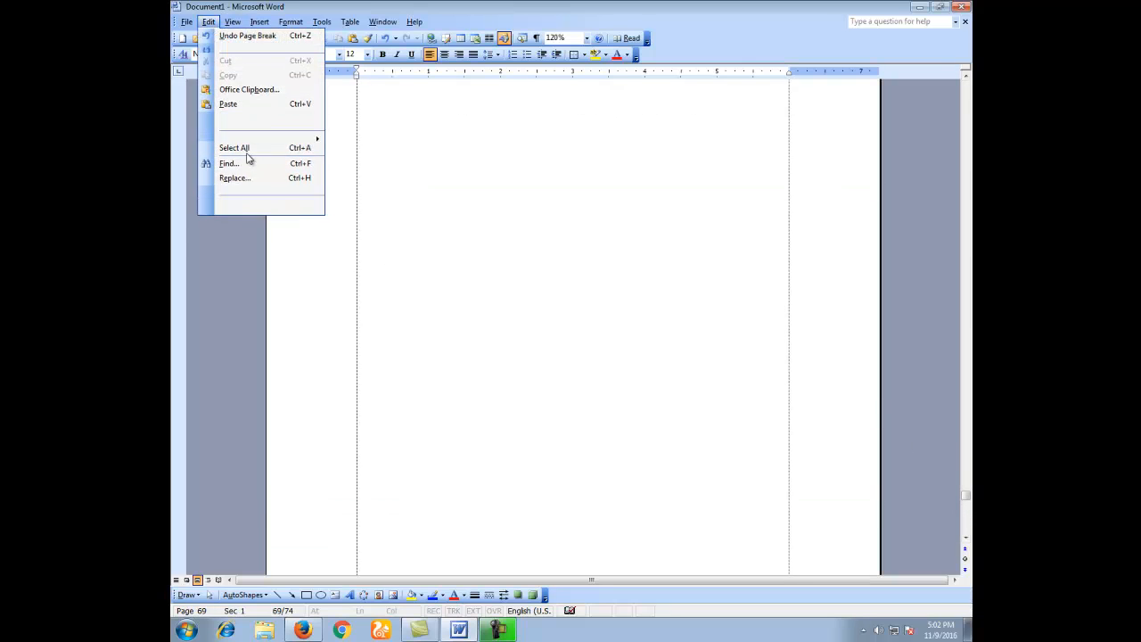
left_click(298, 216)
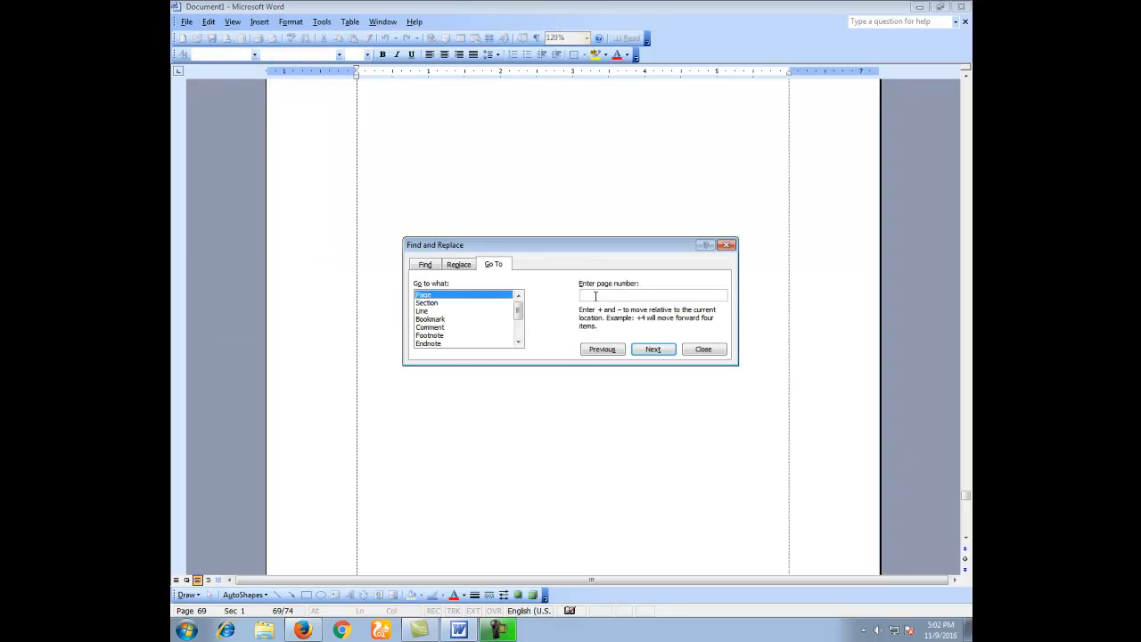
type("1")
left_click(655, 354)
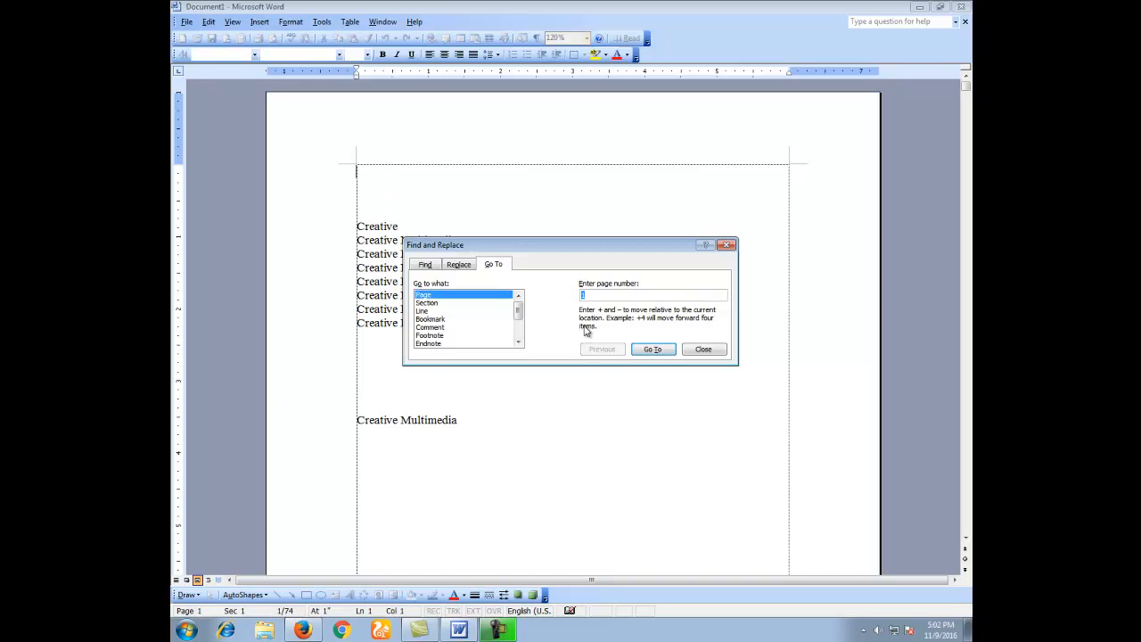
Jump to page 74 with Go To and end the page navigation
type("74")
left_click(664, 349)
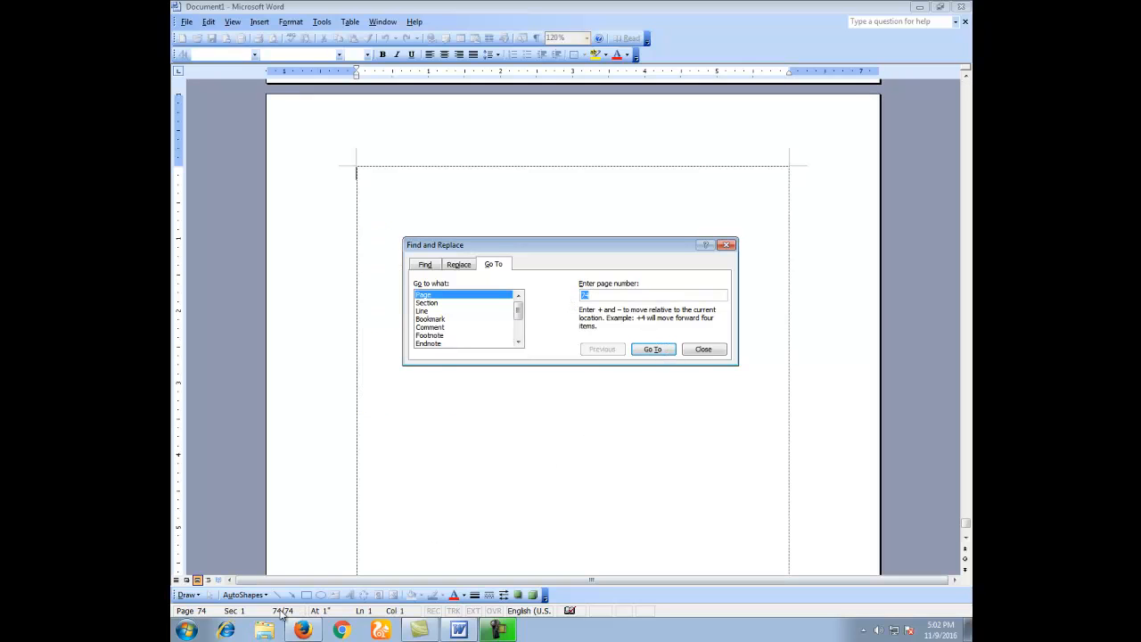
left_click(704, 350)
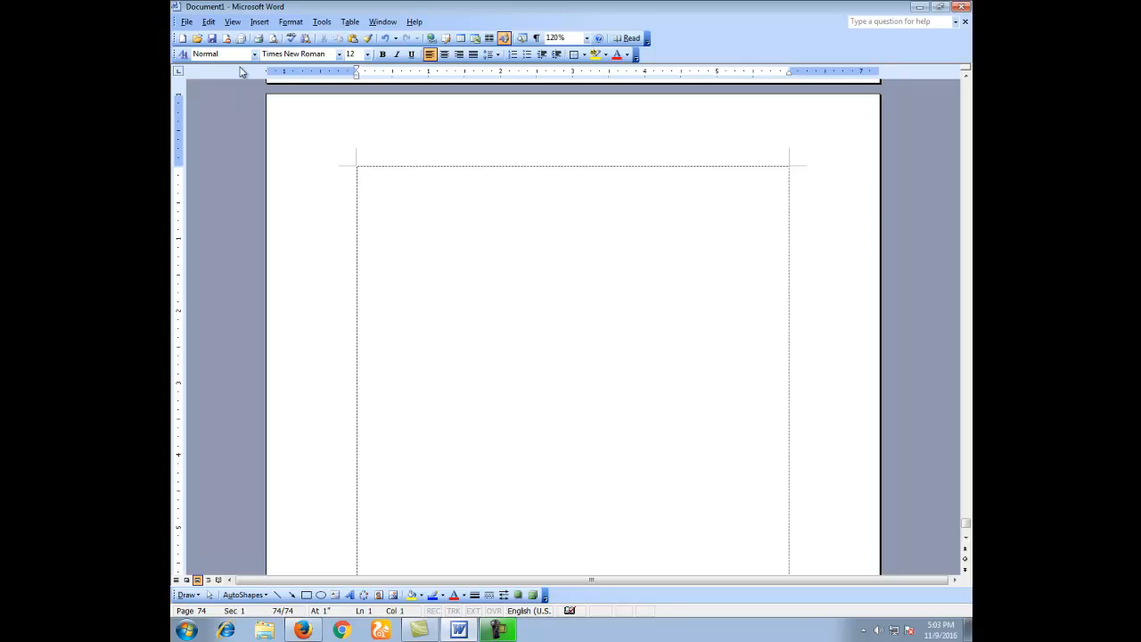